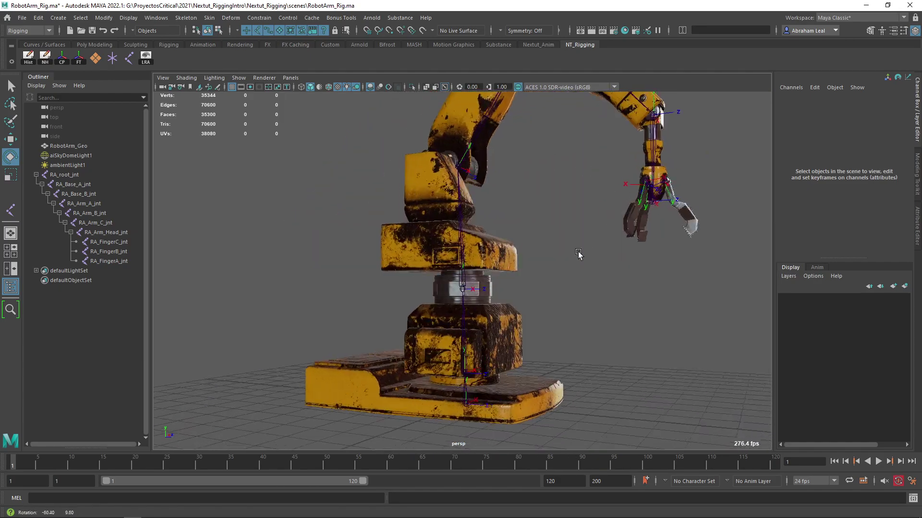
Step: Examine the robot arm mesh and its joint chain from several sides
alt+drag(531, 165, 481, 189)
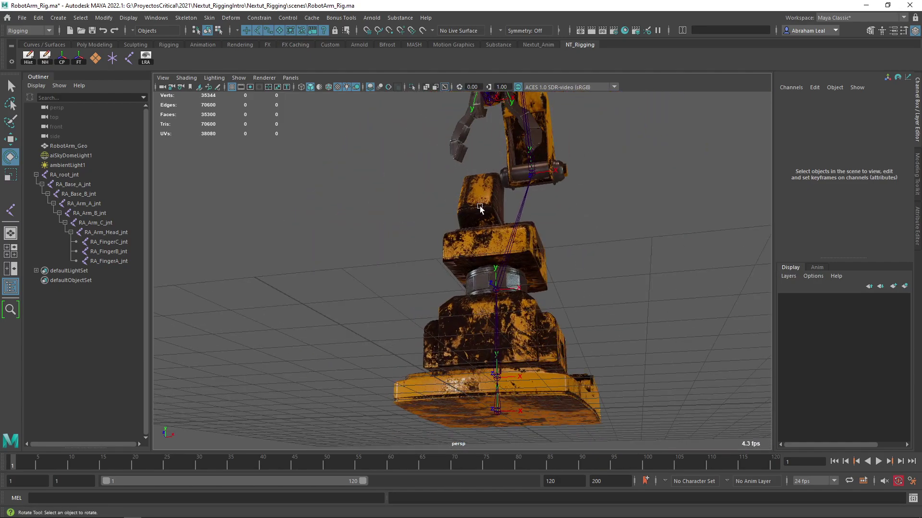
alt+drag(530, 175, 465, 234)
scroll(615, 268, down, 4)
scroll(613, 267, up, 4)
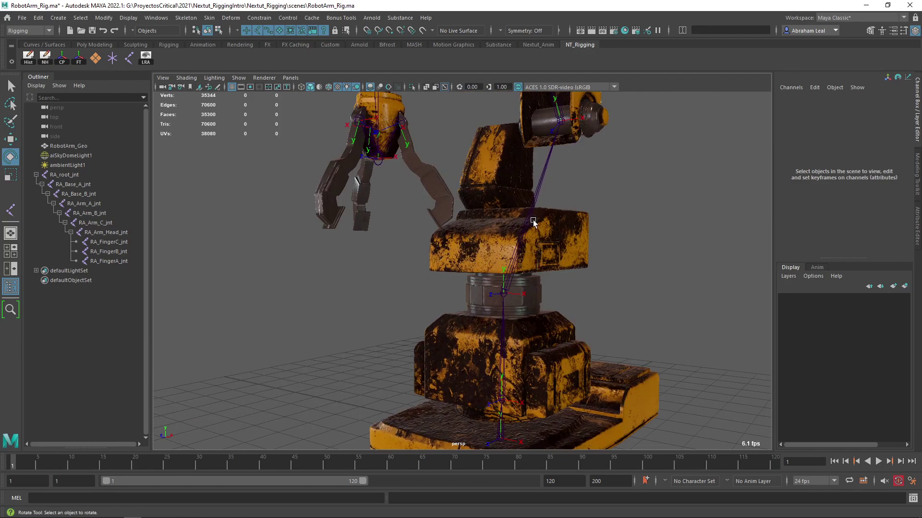
alt+drag(533, 223, 620, 235)
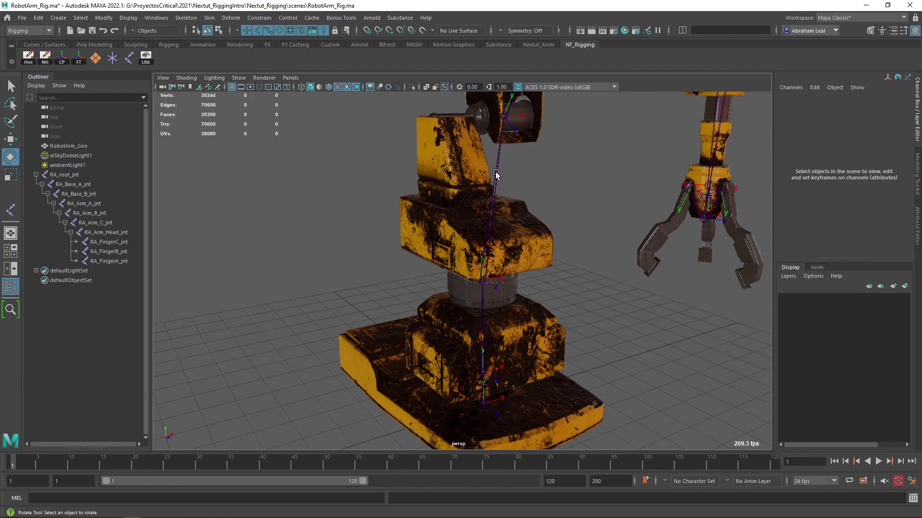
alt+drag(544, 211, 480, 286)
scroll(542, 290, down, 3)
scroll(575, 282, up, 2)
alt+drag(574, 282, 551, 253)
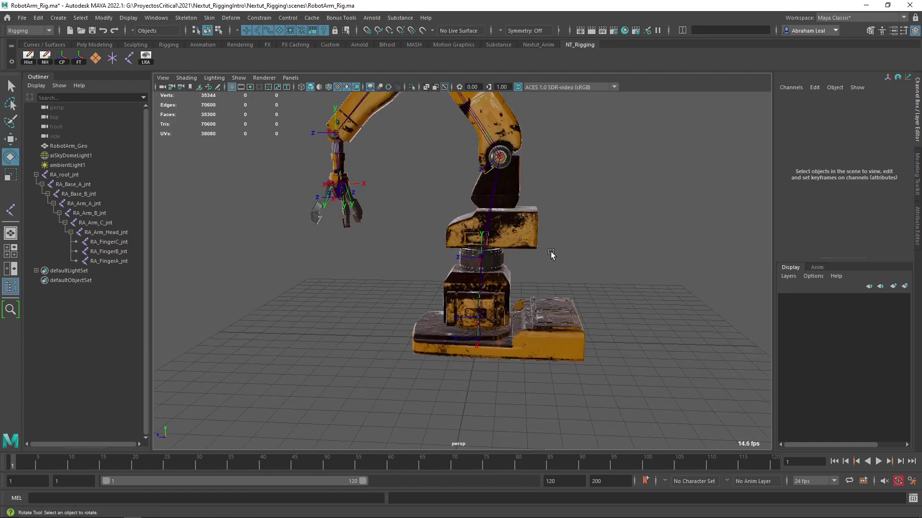
alt+drag(551, 254, 409, 151)
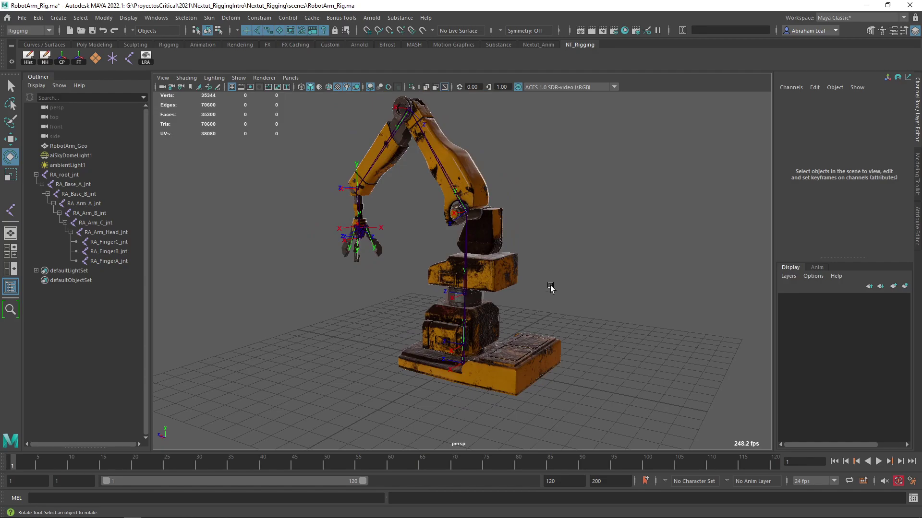
scroll(555, 309, up, 5)
click(514, 266)
alt+drag(581, 271, 676, 292)
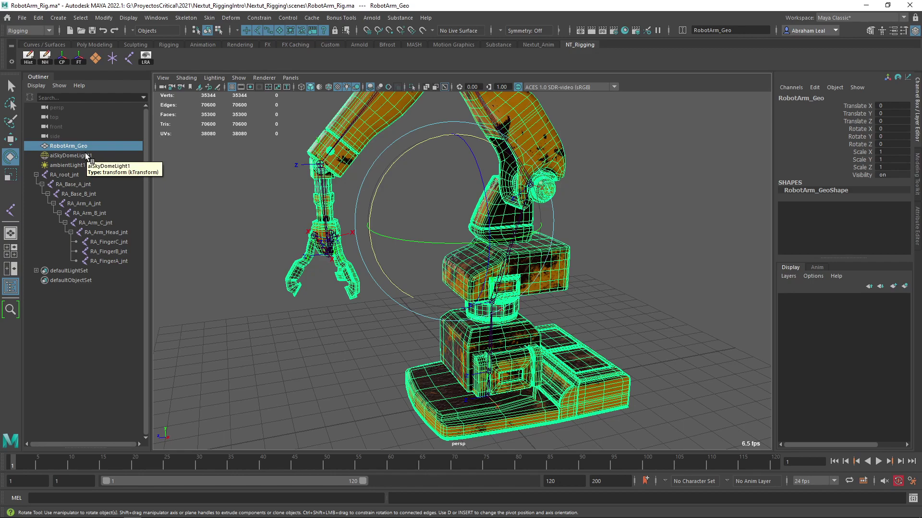
alt+drag(246, 192, 316, 195)
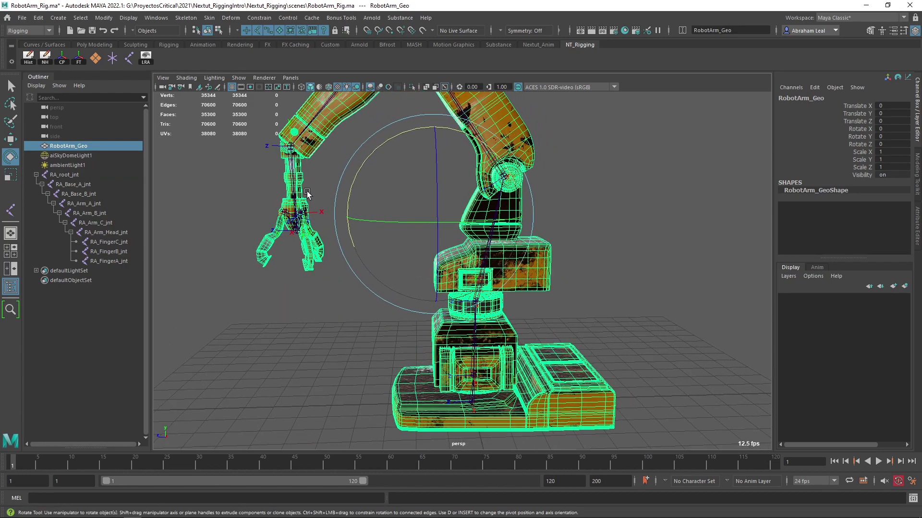
click(180, 217)
Step: Select every joint from RA_root_jnt through RA_FingerA_jnt together with the RobotArm_Geo mesh
drag(65, 174, 101, 261)
click(57, 175)
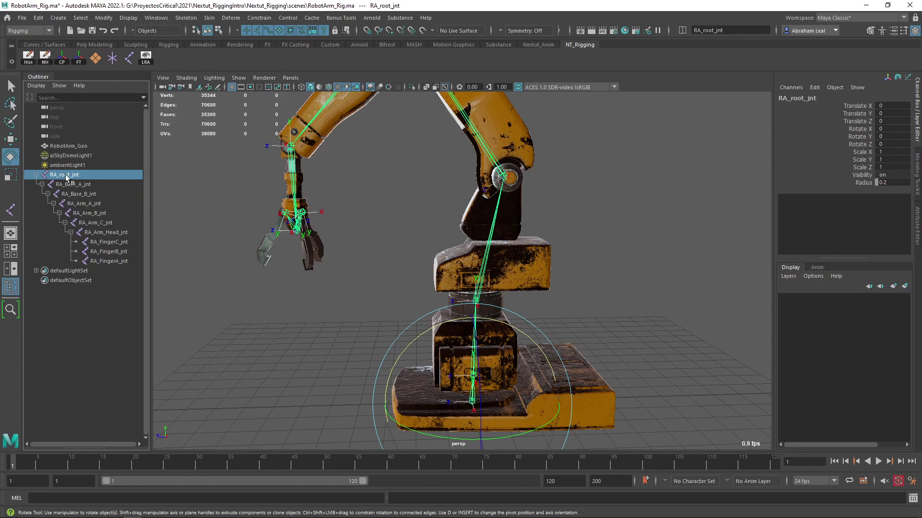
shift+click(108, 262)
alt+middle_drag(417, 225, 427, 271)
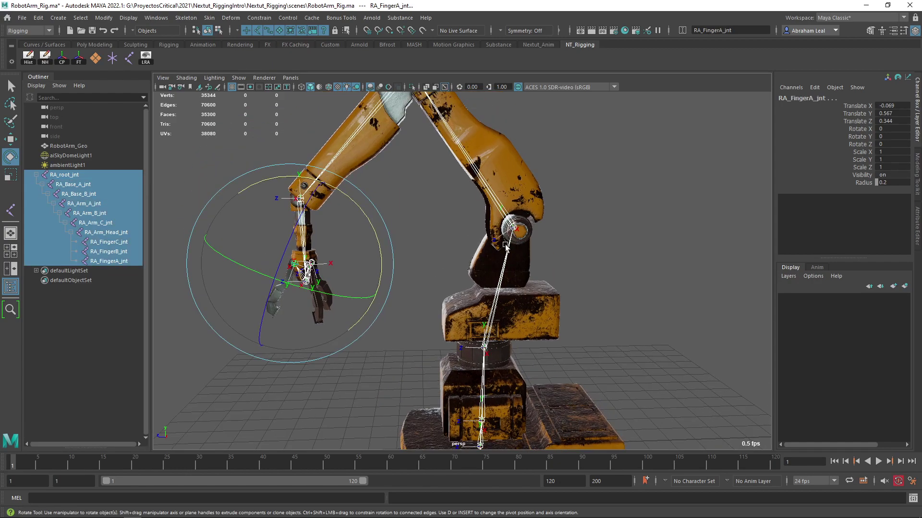
shift+click(505, 164)
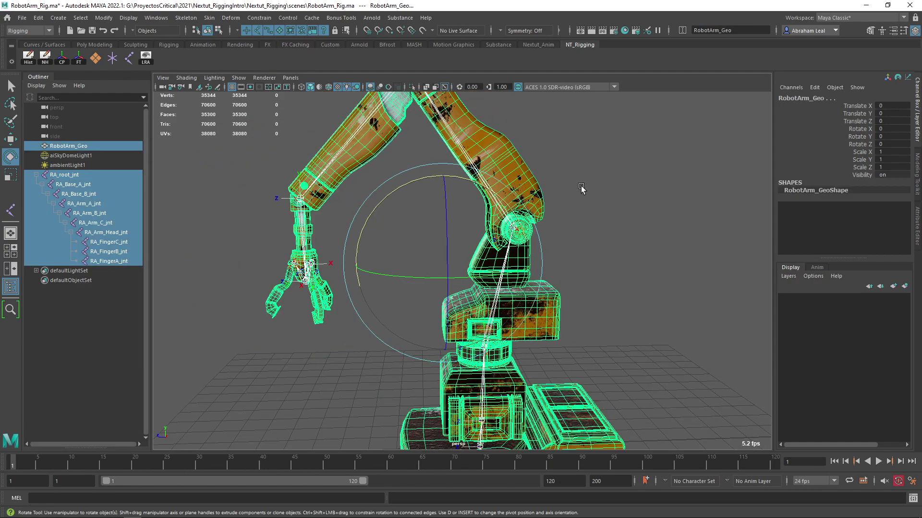
Step: Reset the Bind Skin options to their defaults and set the binding to Selected joints
click(209, 17)
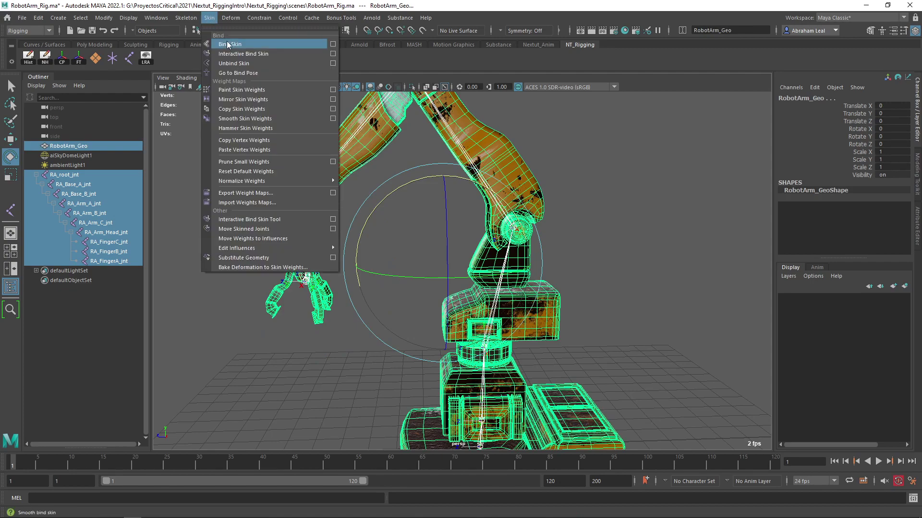
click(333, 43)
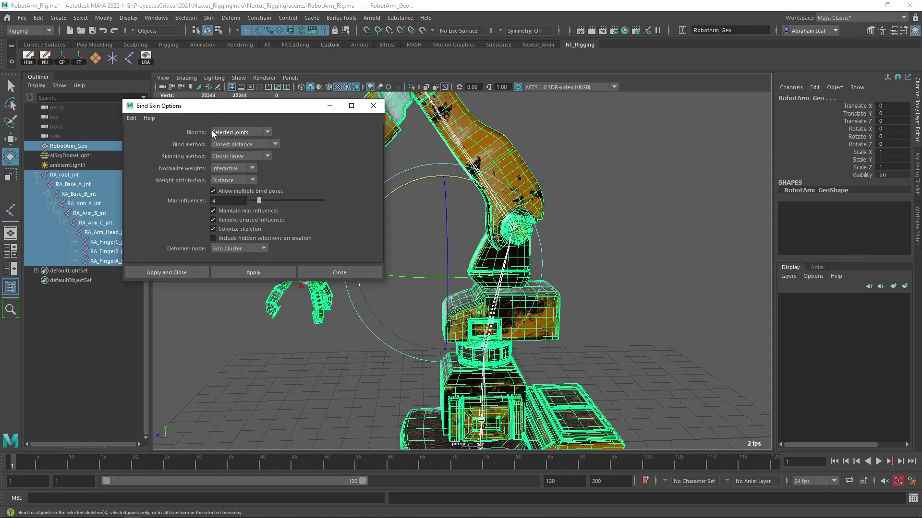
click(134, 120)
click(168, 137)
click(221, 133)
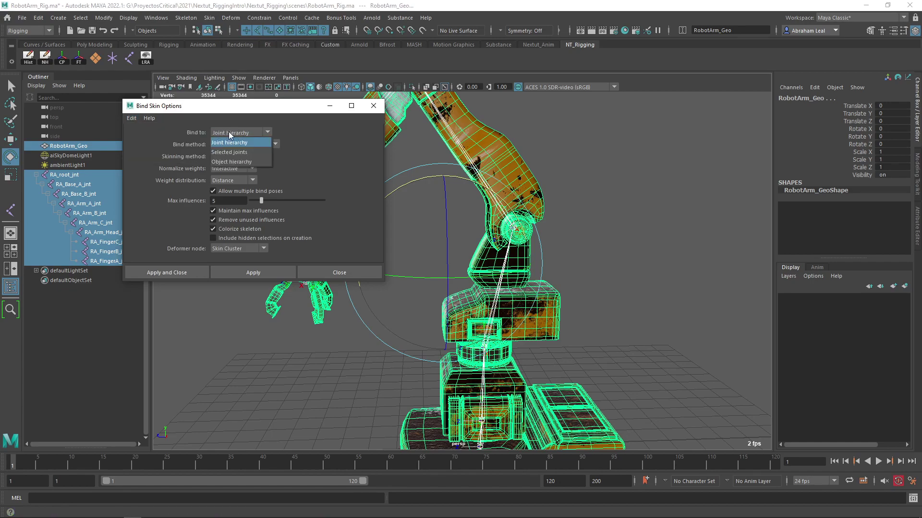
click(236, 152)
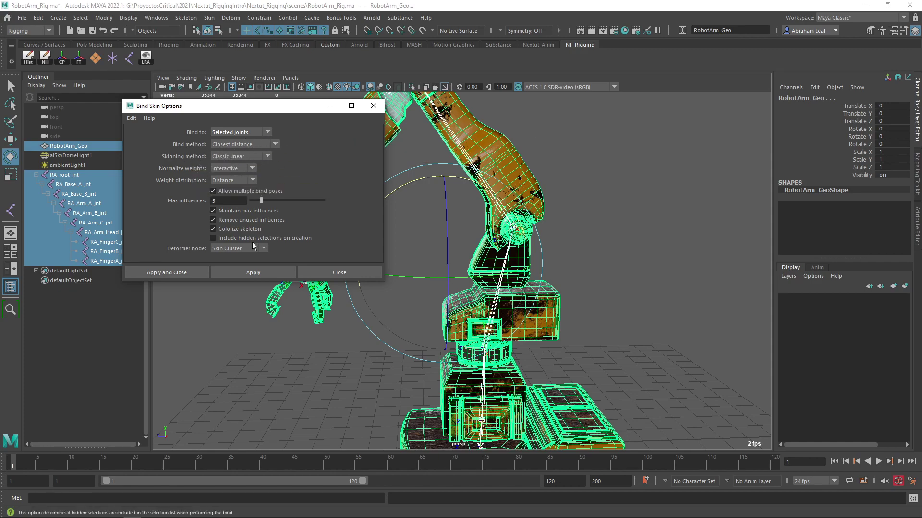
Step: Set Max influences to 4, bind the mesh to the joints and close the Bind Skin options
drag(222, 201, 169, 205)
text(4)
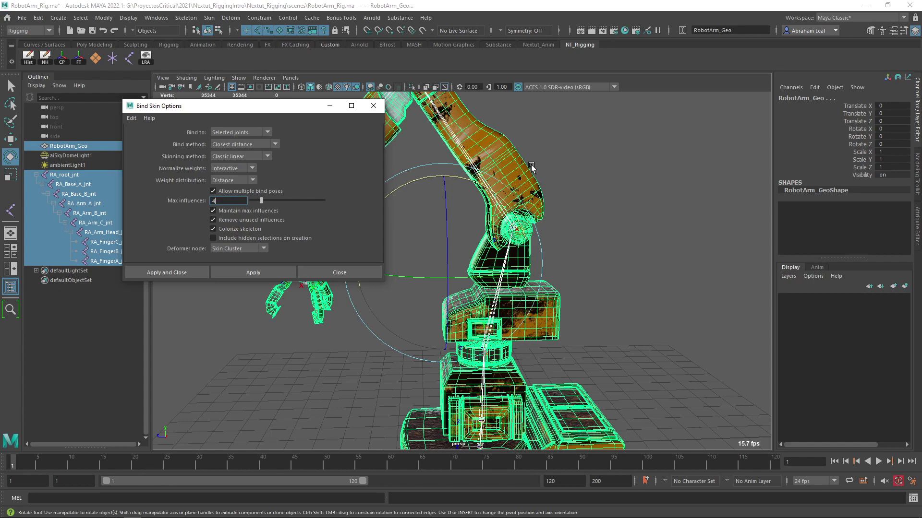
click(254, 273)
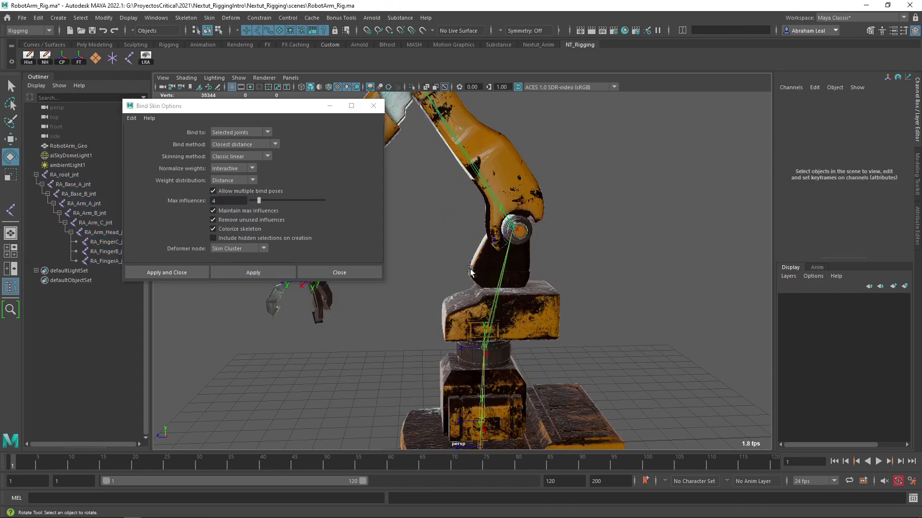
click(376, 108)
Step: Examine the bound robot arm up close, from the gripper fingers to the arm segments and base
mouse_move(441, 241)
alt+mouse_down()
mouse_move(481, 241)
mouse_move(452, 236)
alt+mouse_up()
alt+right_drag(452, 236, 500, 237)
alt+middle_drag(480, 235, 447, 192)
alt+right_drag(447, 193, 498, 273)
alt+right_drag(337, 293, 354, 311)
alt+middle_drag(354, 311, 488, 257)
alt+right_drag(488, 257, 538, 267)
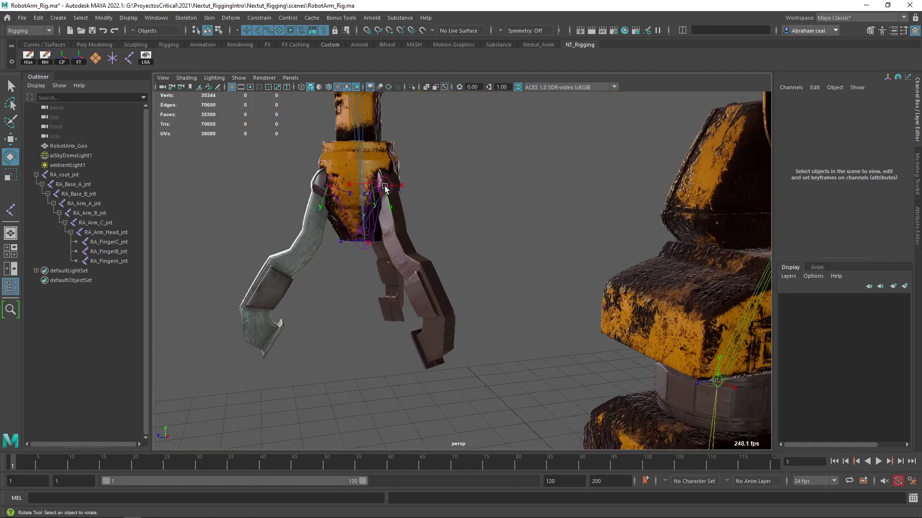
alt+middle_drag(399, 216, 414, 263)
alt+right_drag(414, 263, 372, 246)
alt+middle_drag(465, 244, 377, 274)
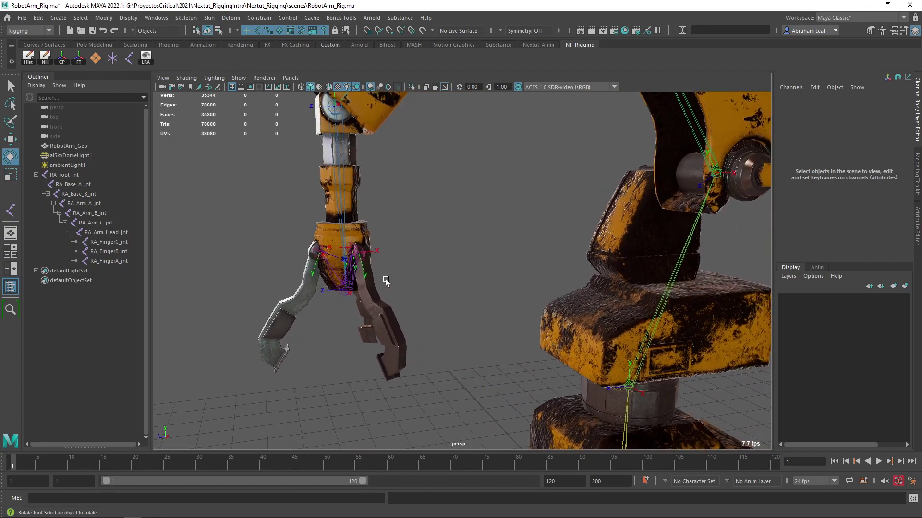
alt+right_drag(480, 254, 445, 229)
alt+middle_drag(444, 228, 399, 263)
alt+right_drag(399, 264, 384, 248)
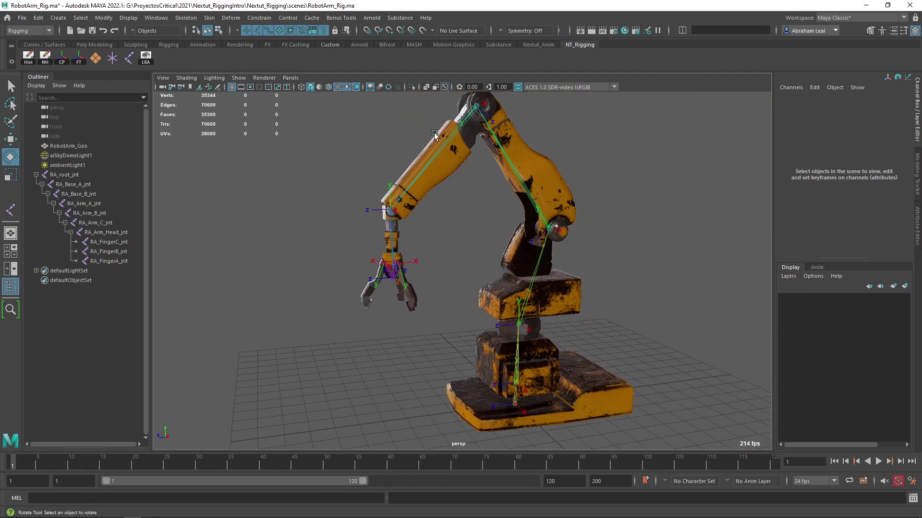
alt+middle_drag(565, 388, 508, 275)
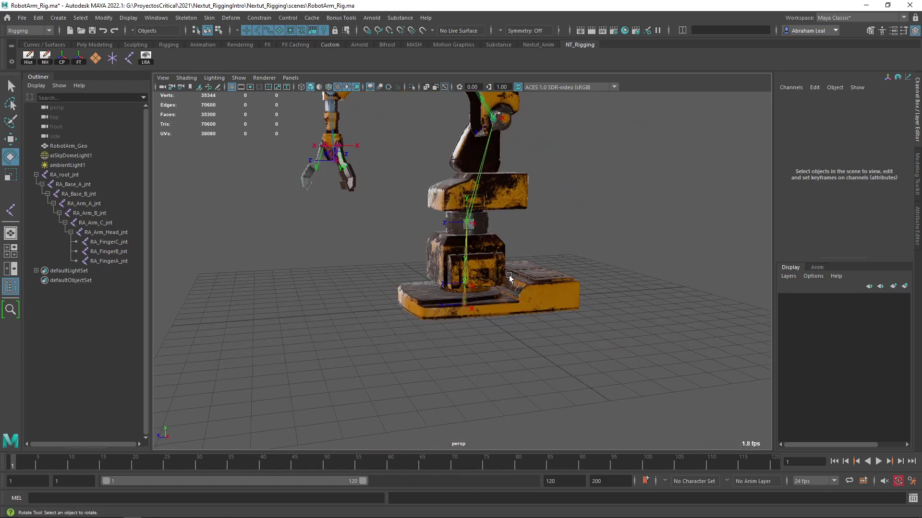
Step: Test the skin binding by moving RA_root_jnt about 2.55 units along its Z axis, and undo the move
alt+right_drag(508, 275, 610, 410)
click(464, 322)
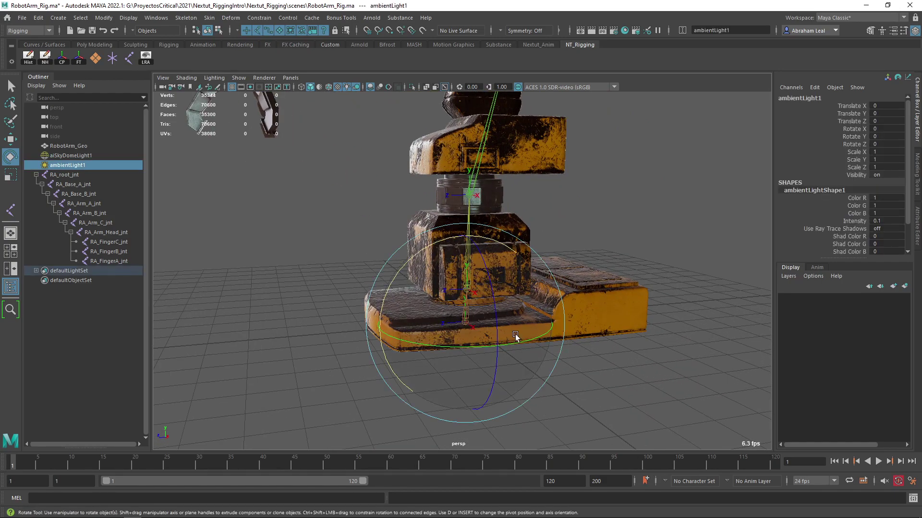
key(w)
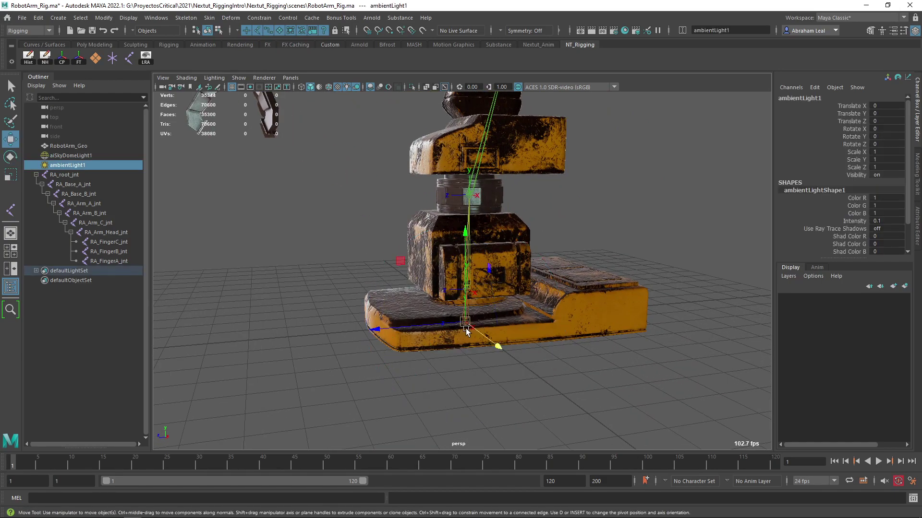
click(67, 176)
drag(426, 326, 341, 312)
scroll(440, 287, down, 4)
key(ctrl+z)
scroll(440, 287, down, 2)
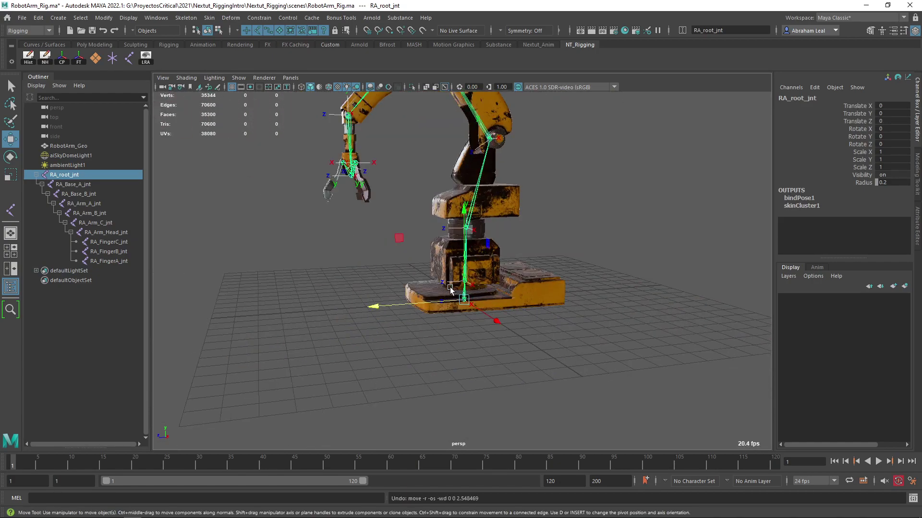
Step: Test how the mesh deforms by rotating RA_Base_A_jnt -135 degrees around Y, and undo the rotation
scroll(441, 288, up, 5)
click(105, 185)
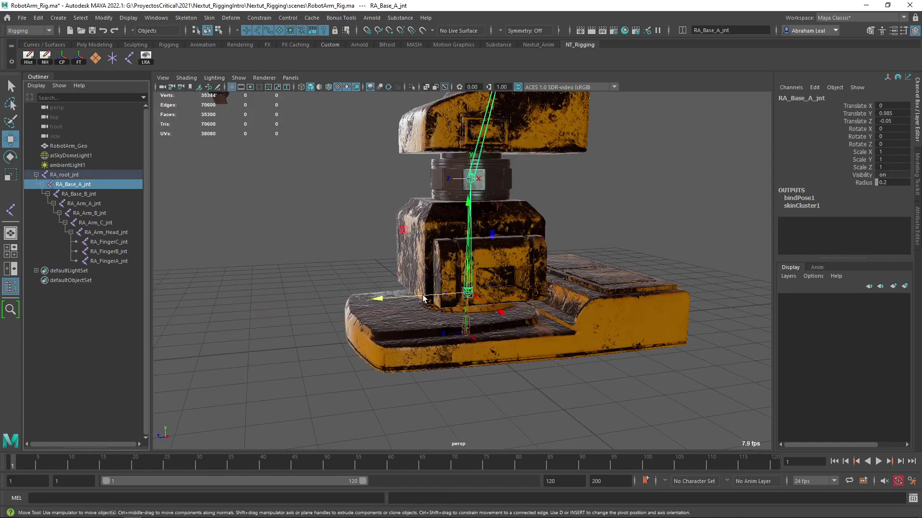
key(e)
drag(432, 310, 461, 278)
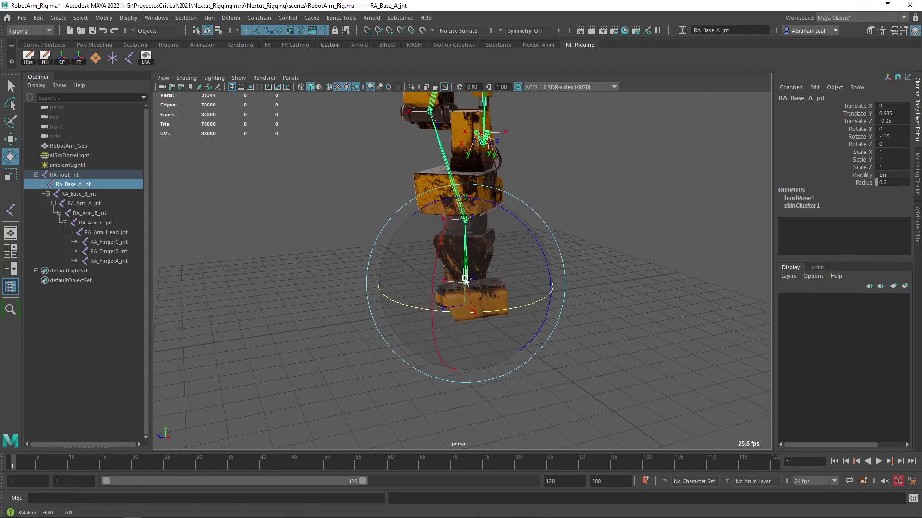
key(ctrl+z)
key(shift+z)
key(ctrl+z)
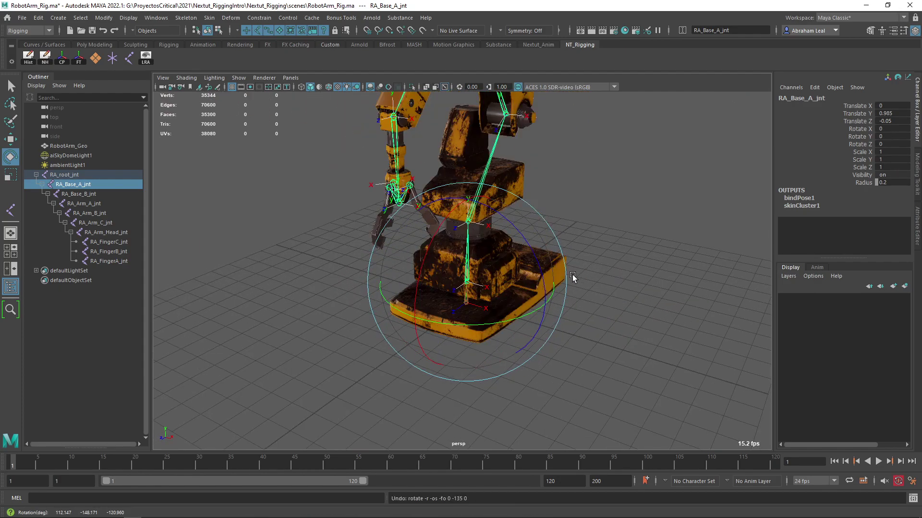
Step: Select the RobotArm_Geo mesh and start Paint Skin Weights on it with the tool's settings open
alt+drag(583, 276, 472, 276)
scroll(473, 276, up, 5)
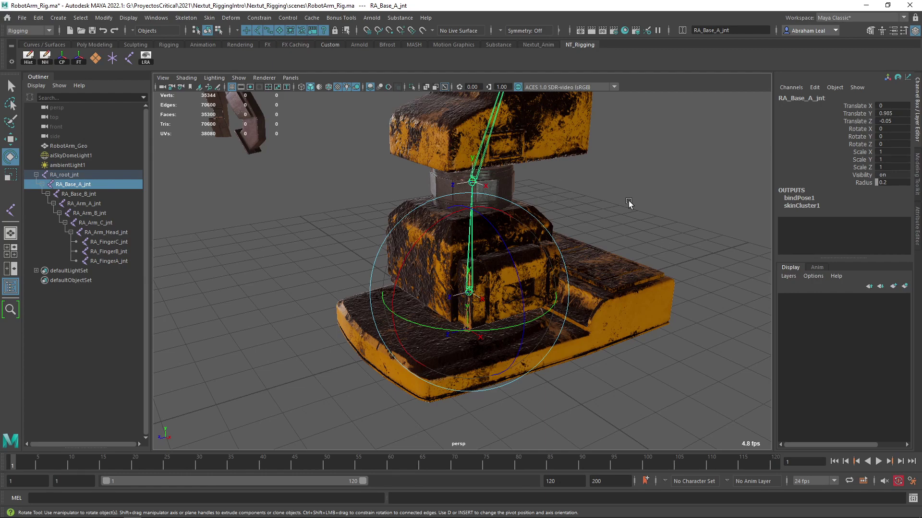
click(630, 218)
click(588, 152)
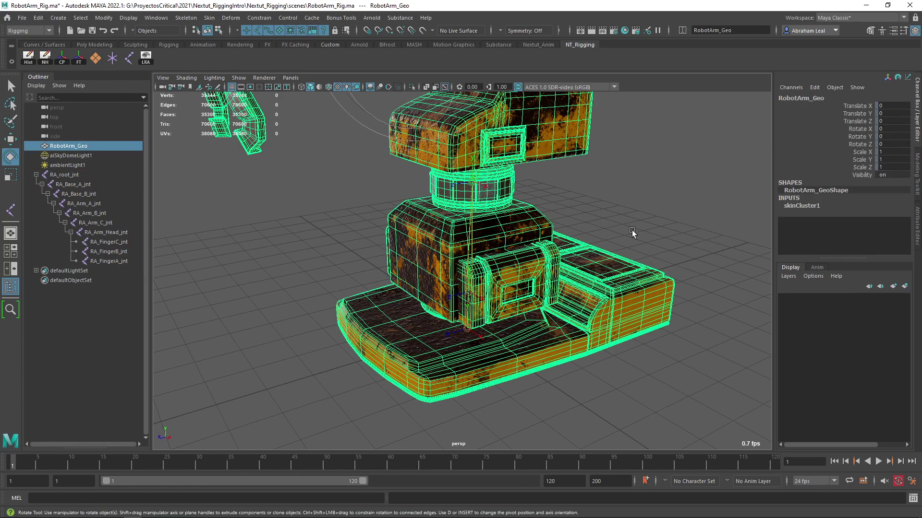
click(210, 18)
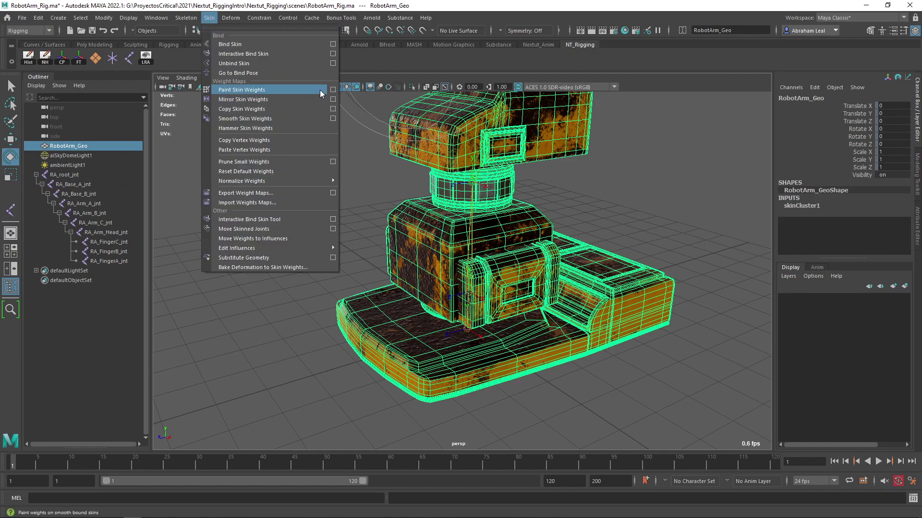
click(246, 90)
double_click(11, 210)
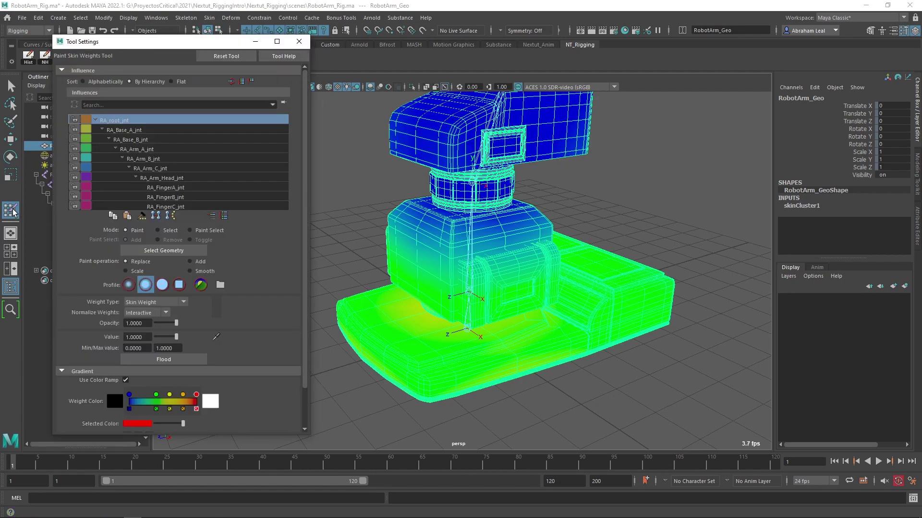
drag(147, 45, 142, 36)
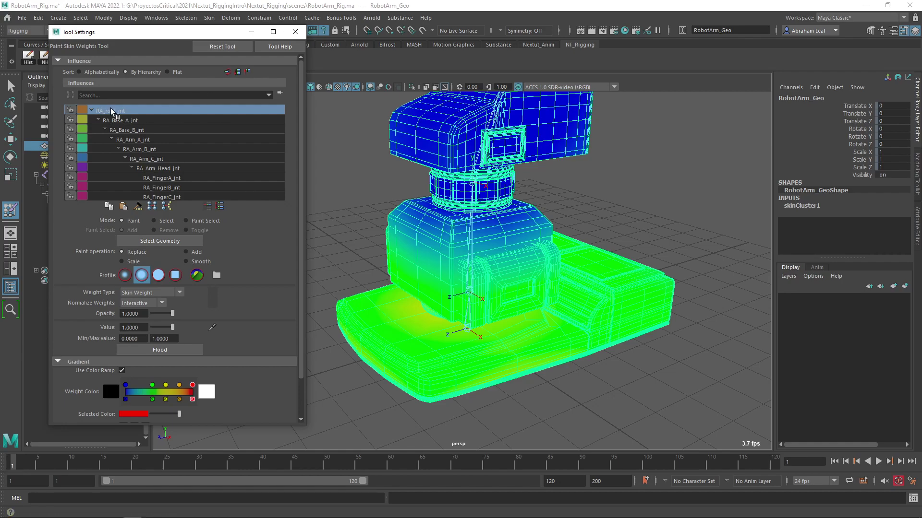
Step: Examine RA_root_jnt's weight influence on the base and arm, comparing the display with the color ramp off and on
scroll(415, 194, down, 5)
alt+drag(472, 198, 415, 183)
scroll(542, 242, up, 5)
alt+middle_drag(542, 241, 534, 218)
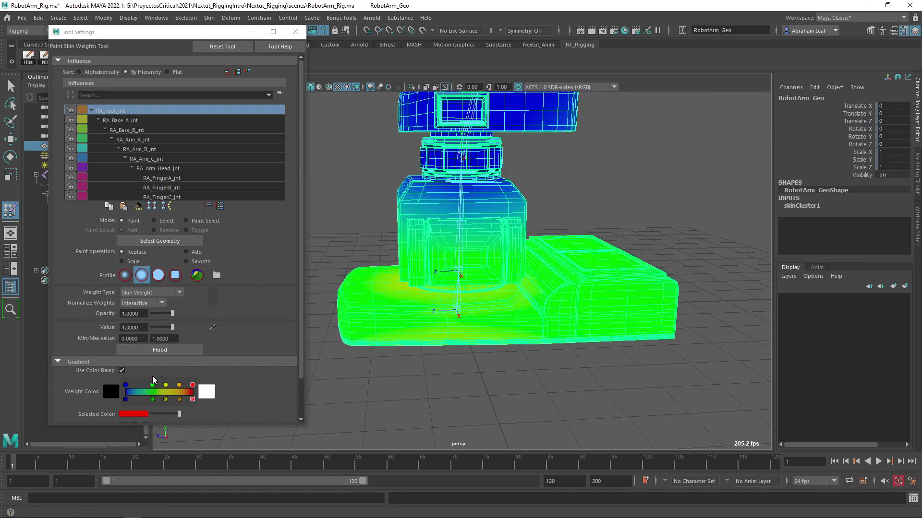
click(120, 370)
click(120, 370)
click(120, 370)
click(120, 369)
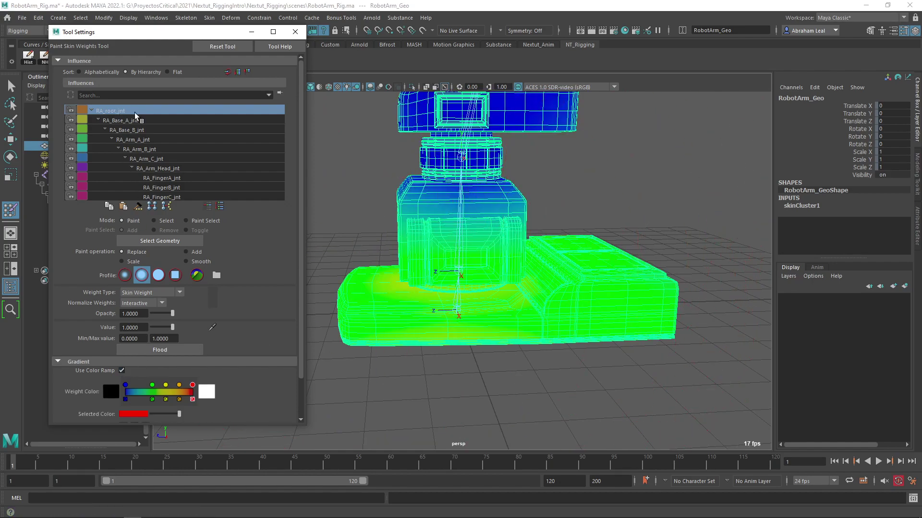
scroll(452, 249, down, 10)
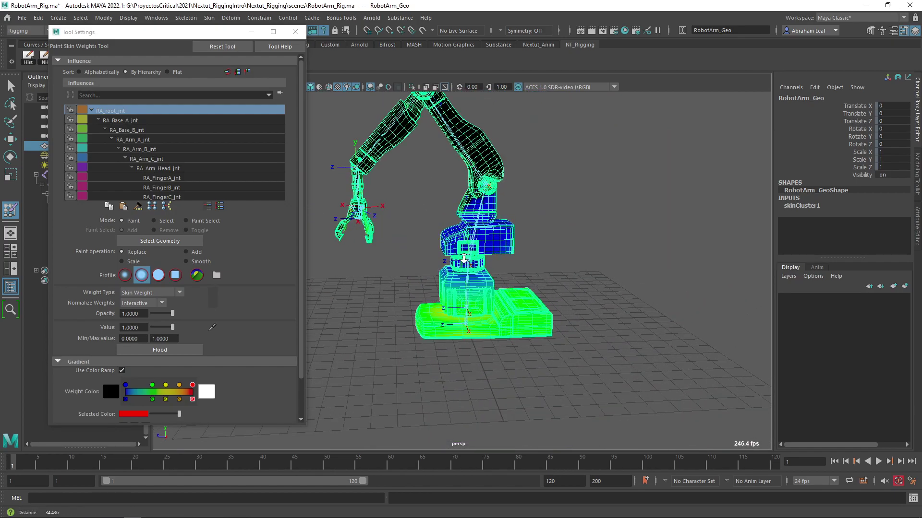
scroll(452, 250, up, 10)
mouse_move(422, 241)
alt+middle_down()
mouse_move(538, 191)
mouse_move(521, 139)
alt+middle_up()
alt+middle_drag(507, 250, 475, 341)
mouse_move(495, 379)
alt+middle_down()
mouse_move(511, 264)
mouse_move(523, 258)
alt+middle_up()
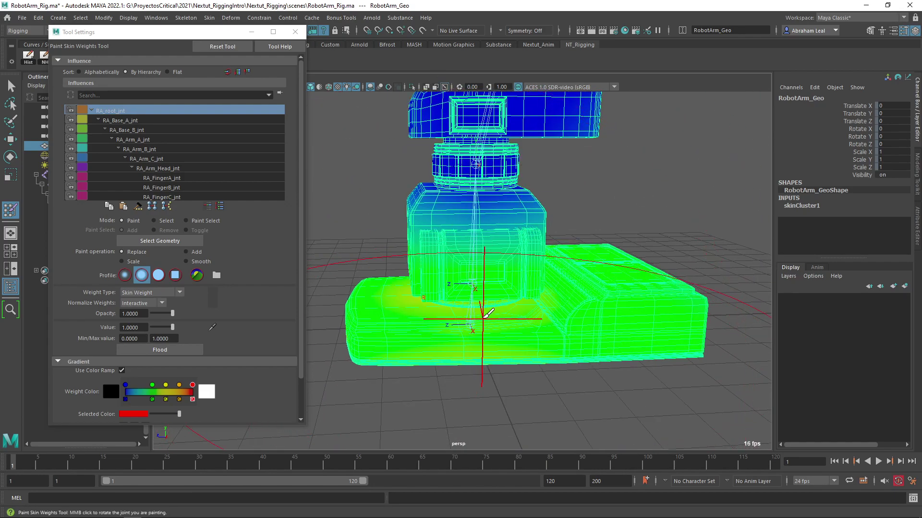
Step: Examine the weight influence of RA_root_jnt, RA_FingerC_jnt and RA_FingerA_jnt on the base, claw head and fingers
alt+middle_drag(550, 227, 523, 308)
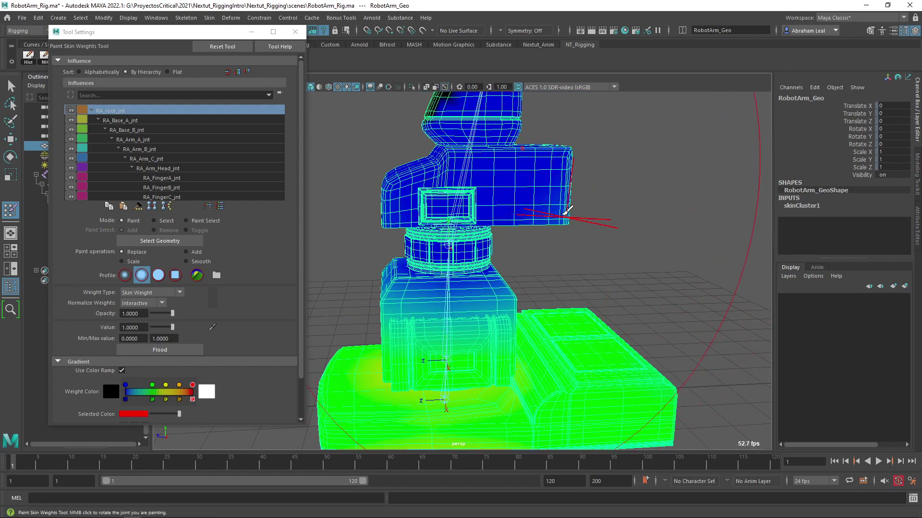
alt+right_drag(566, 214, 424, 200)
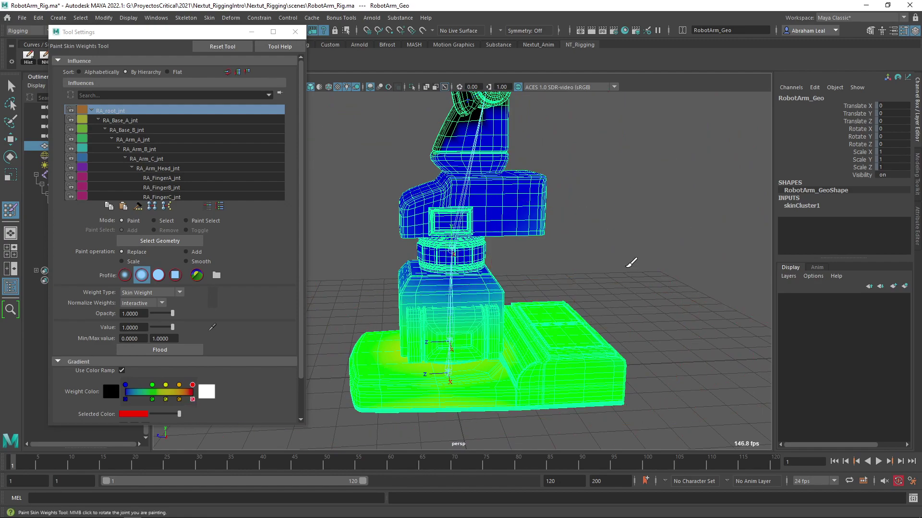
alt+middle_drag(632, 261, 648, 199)
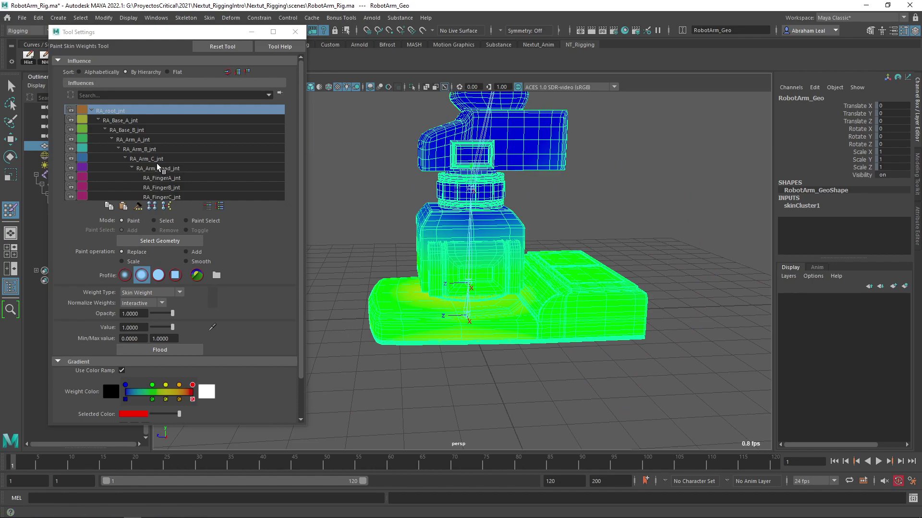
alt+middle_drag(321, 182, 524, 272)
alt+right_drag(524, 272, 574, 247)
alt+middle_drag(574, 247, 477, 274)
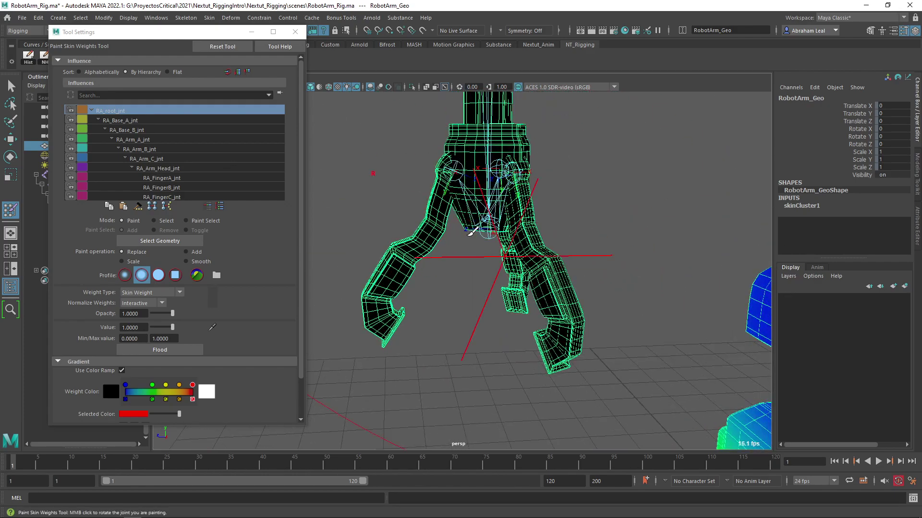
click(171, 198)
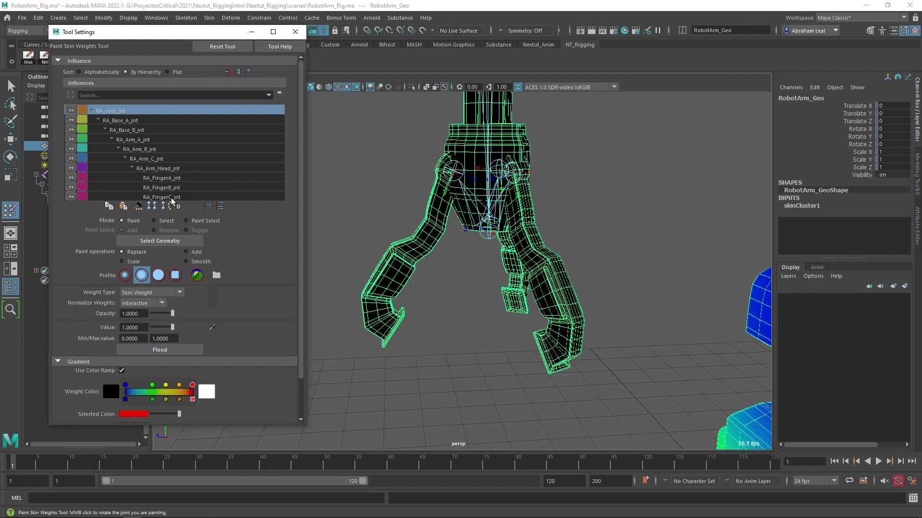
alt+middle_drag(552, 183, 545, 216)
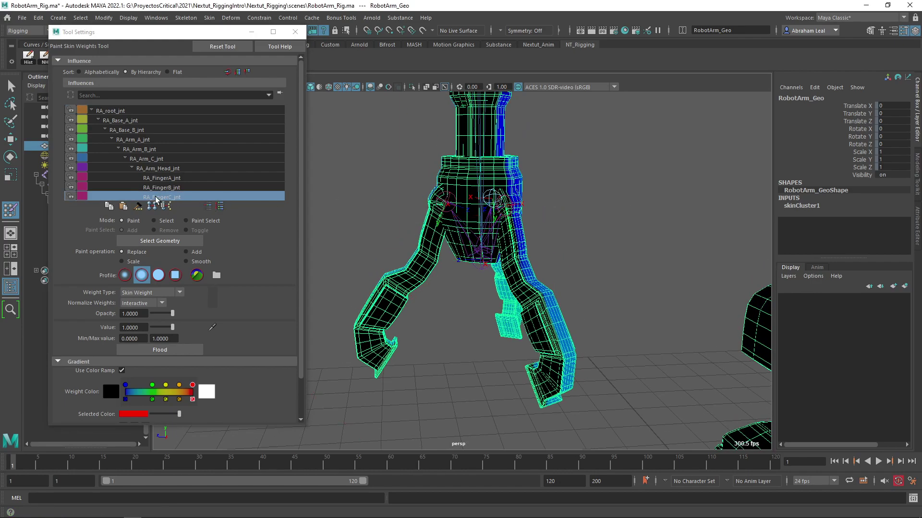
click(166, 177)
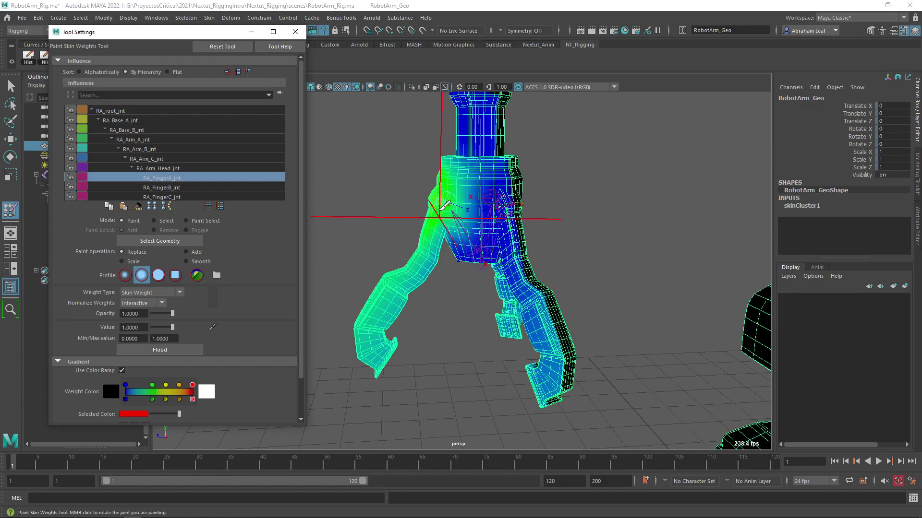
Step: Test the claw's deformation by rotating RA_FingerA_jnt, and undo the rotation
alt+middle_drag(530, 173, 561, 255)
alt+right_drag(561, 255, 569, 326)
key(w)
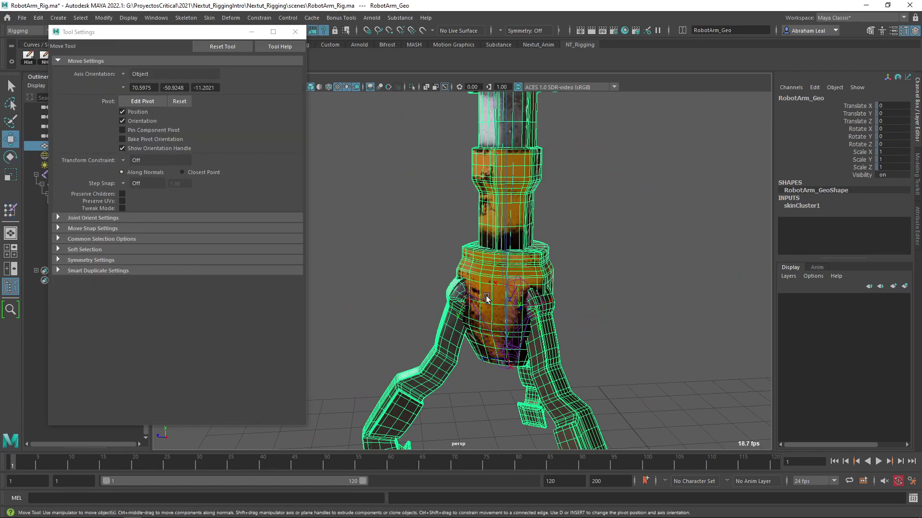
click(642, 264)
click(465, 295)
key(e)
drag(439, 217, 399, 265)
key(ctrl+z)
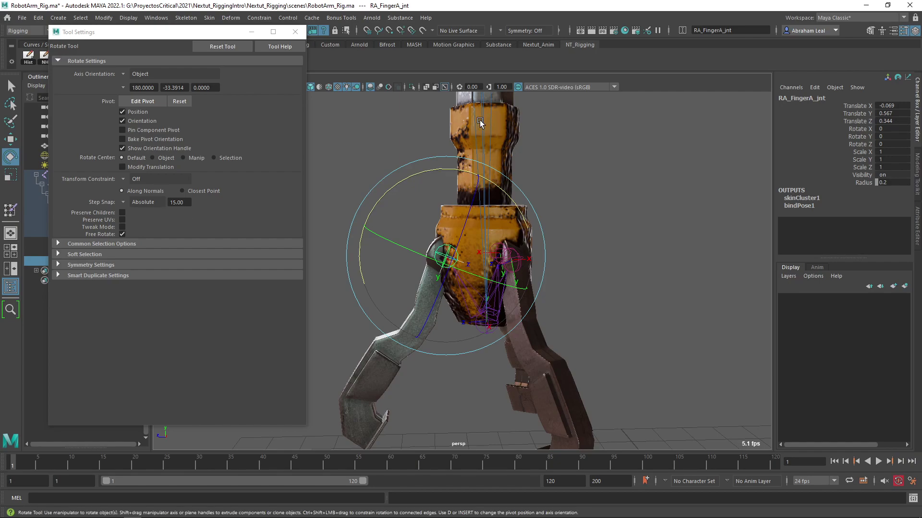
Step: Select all vertices of RA_FingerA_jnt's finger and flood them with Replace at value 1 for that joint
click(446, 126)
click(451, 131)
click(10, 210)
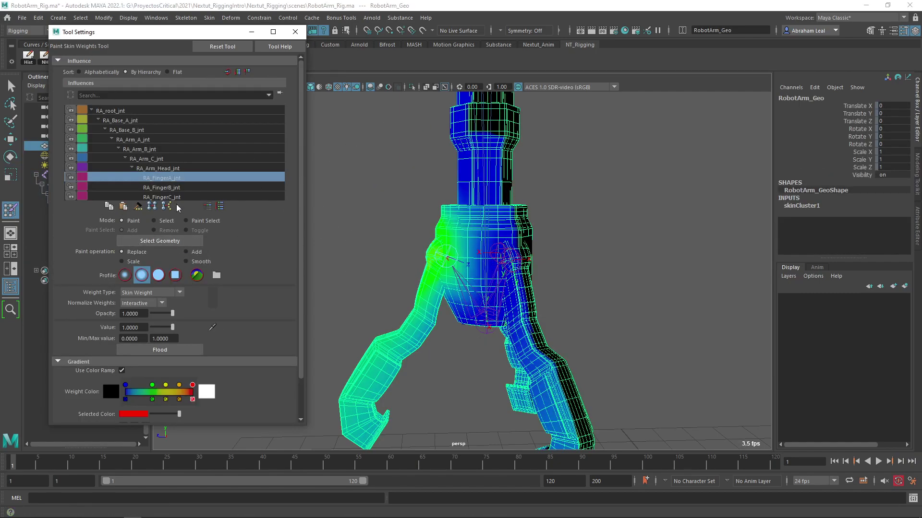
click(155, 221)
alt+middle_drag(416, 250, 448, 191)
alt+right_drag(447, 191, 444, 269)
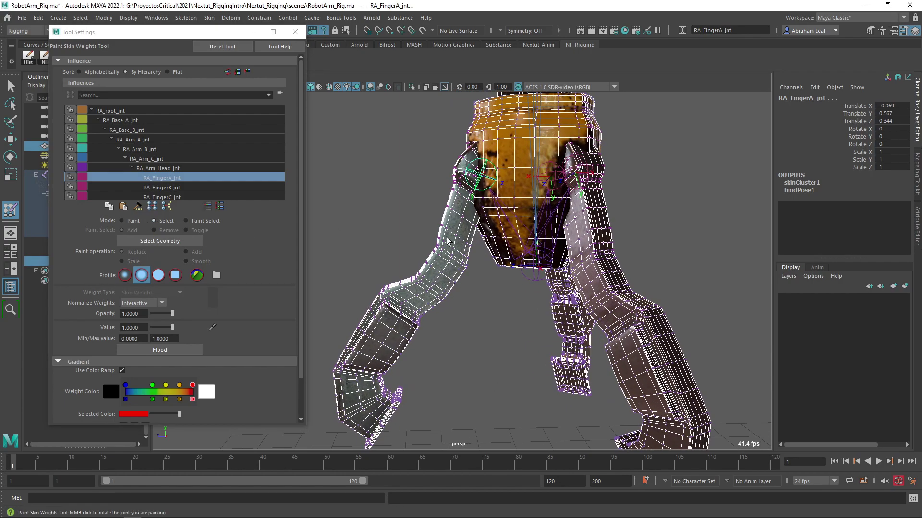
click(446, 234)
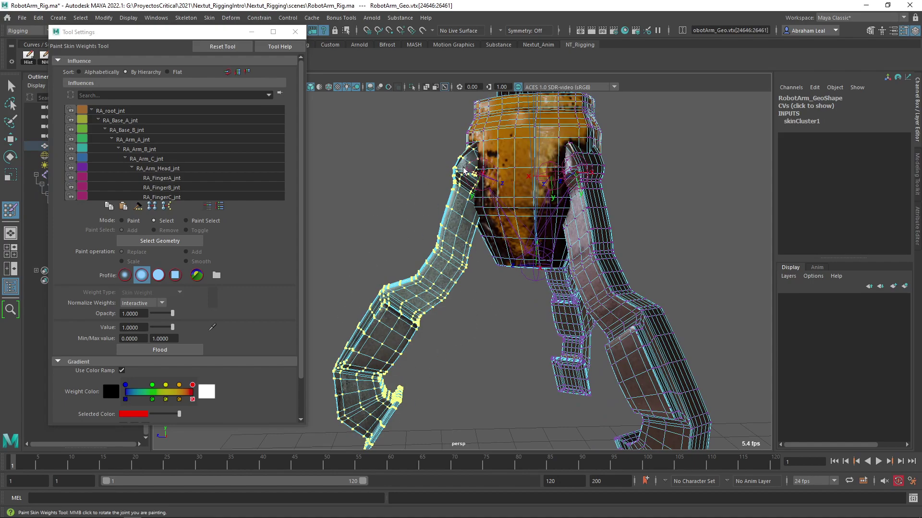
click(121, 222)
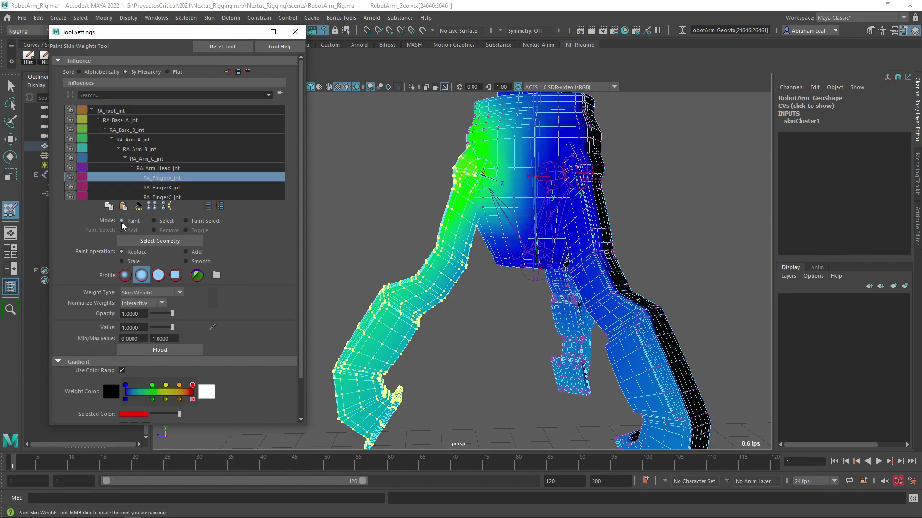
click(147, 349)
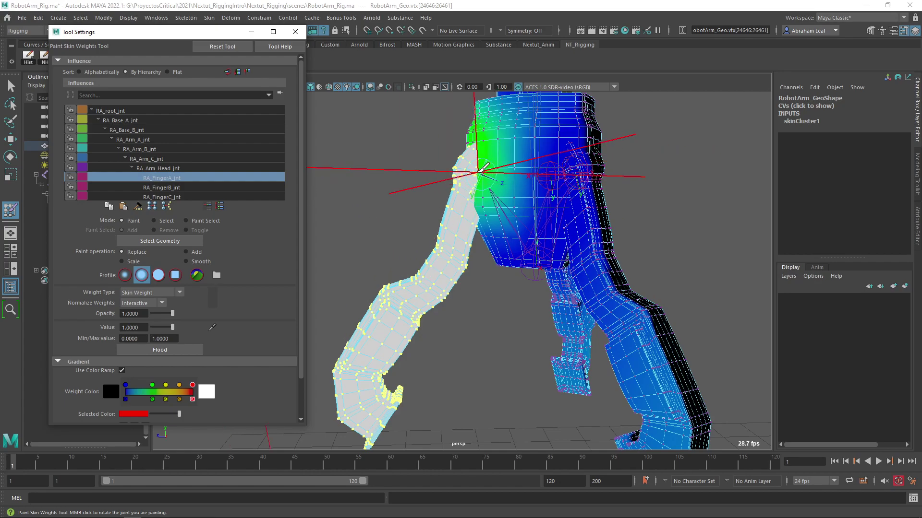
Step: Select the vertices of RA_FingerB_jnt's finger and flood them with a skin weight of 1 for that joint
click(157, 188)
alt+middle_drag(555, 246, 457, 211)
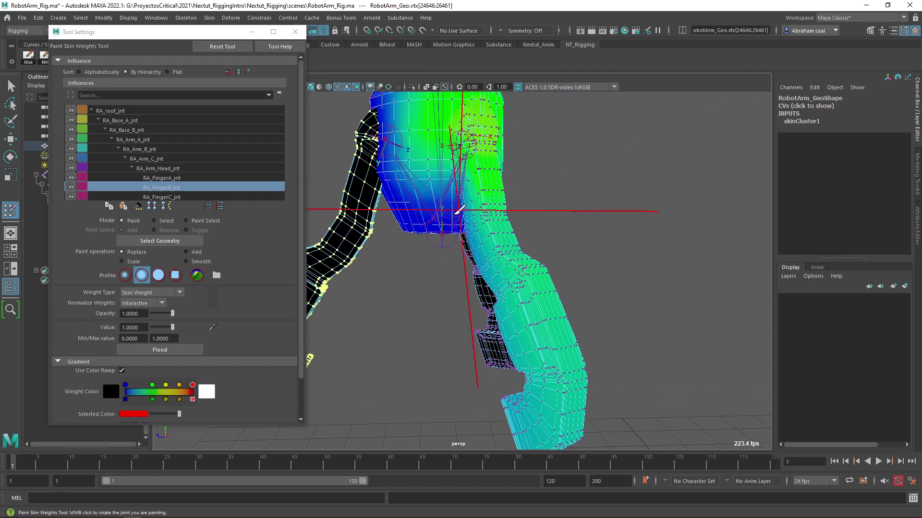
click(154, 220)
click(528, 271)
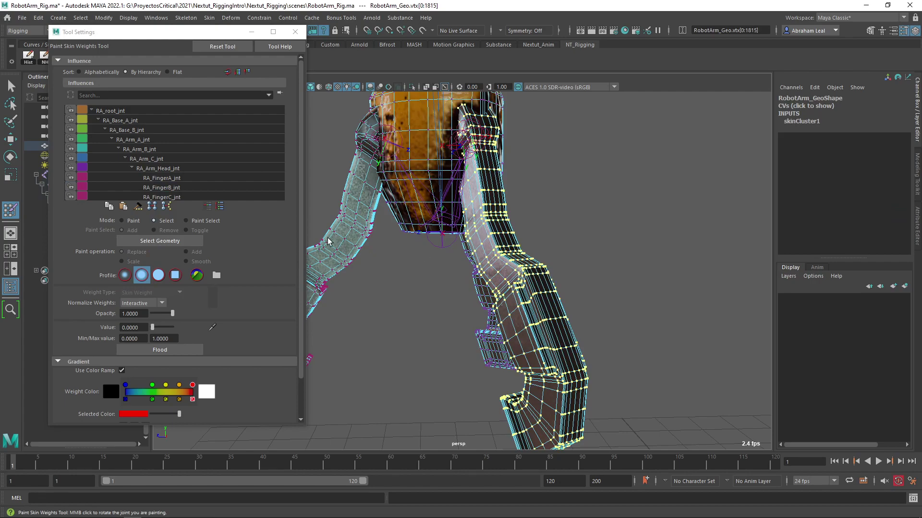
click(121, 221)
click(161, 187)
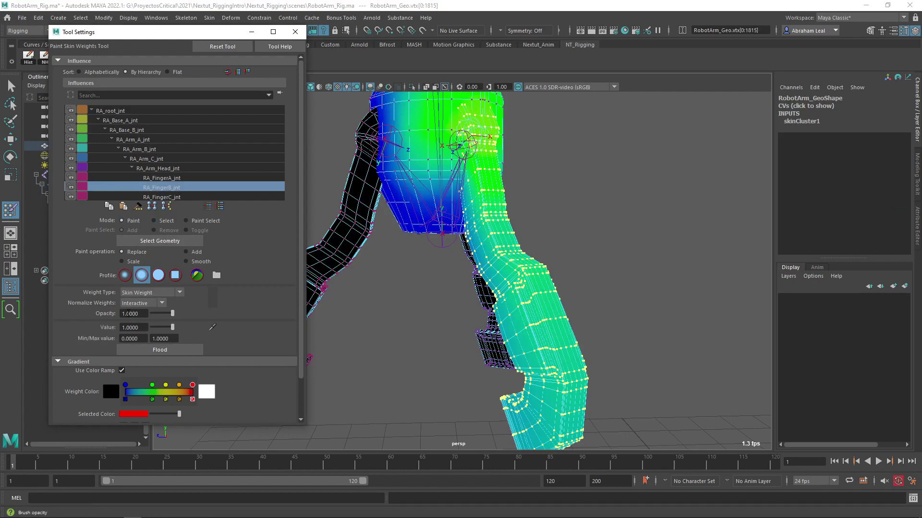
click(152, 350)
Step: Select the vertices of RA_FingerC_jnt's finger and flood them with a skin weight of 1 for that joint
alt+drag(452, 226, 493, 220)
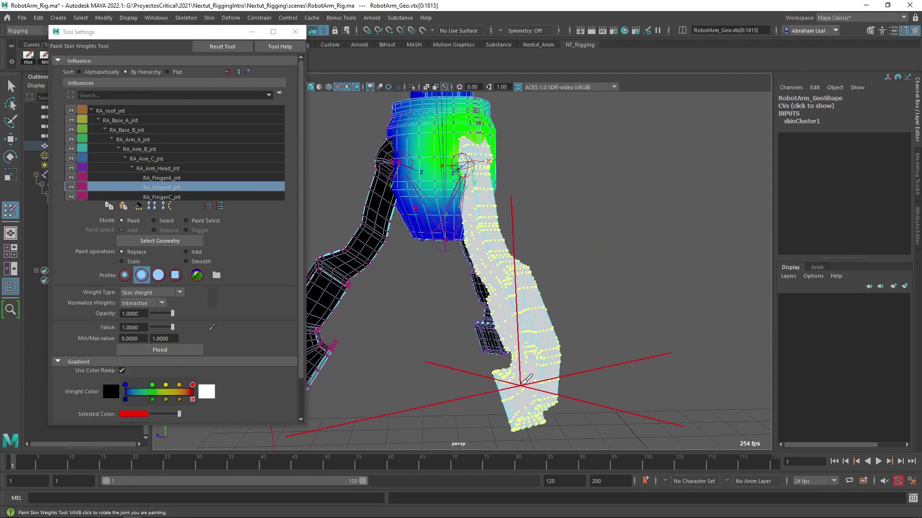
alt+drag(514, 169, 559, 229)
scroll(611, 327, up, 5)
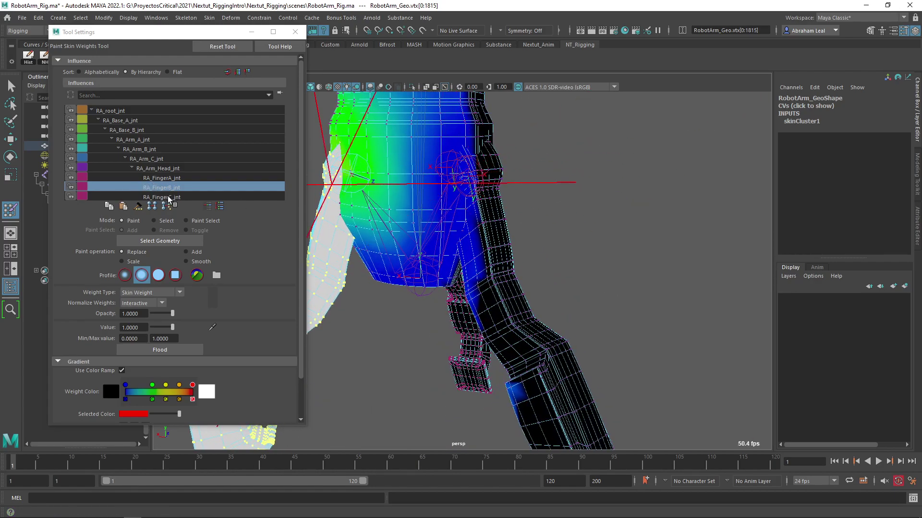
click(169, 197)
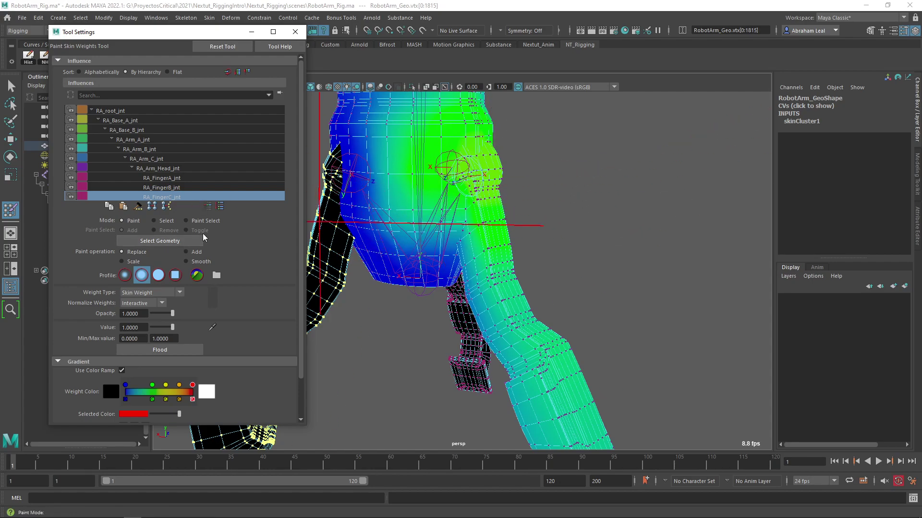
click(157, 222)
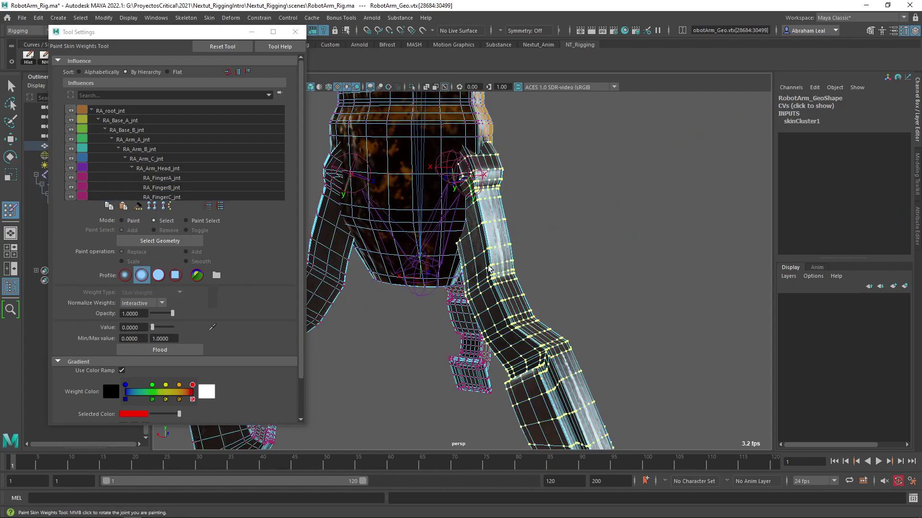
click(130, 221)
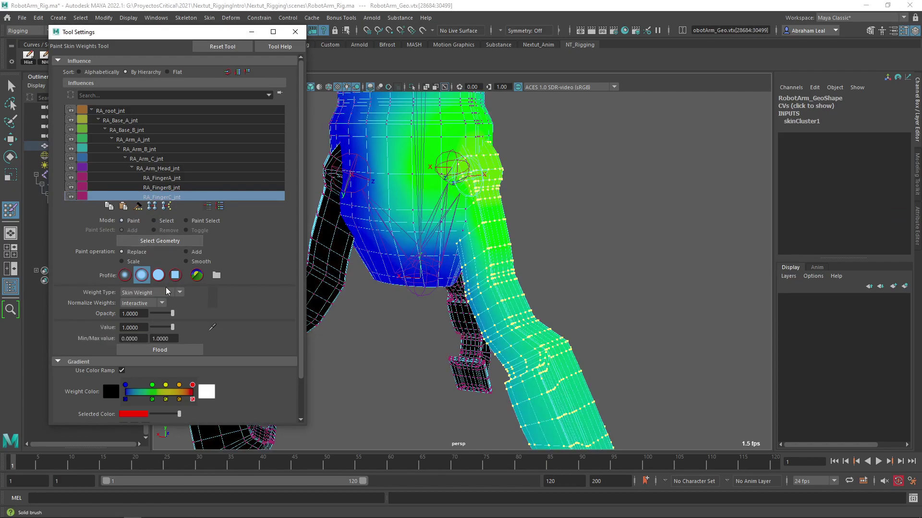
click(160, 349)
Step: Return to object mode, test the new finger weights by rotating RA_FingerC_jnt, and undo the rotation
mouse_move(596, 230)
alt+mouse_down()
mouse_move(622, 231)
mouse_move(591, 211)
alt+mouse_up()
key(q)
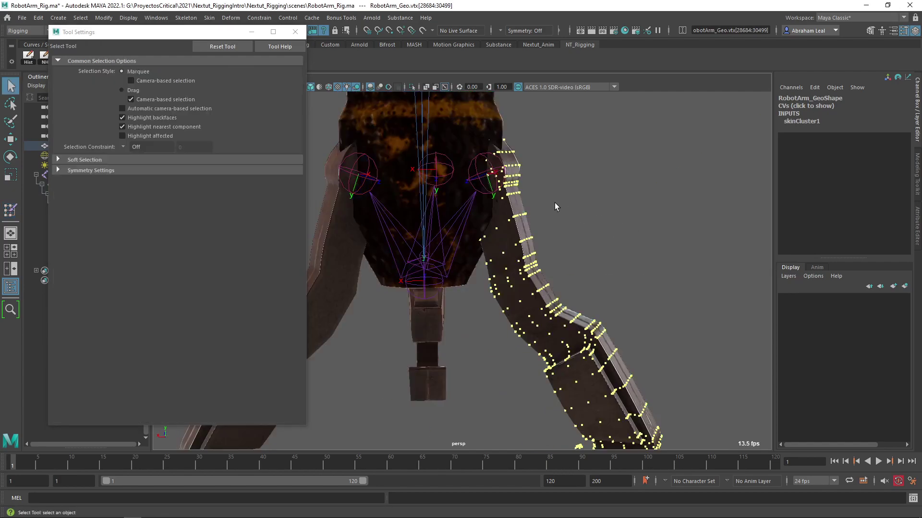
key(F8)
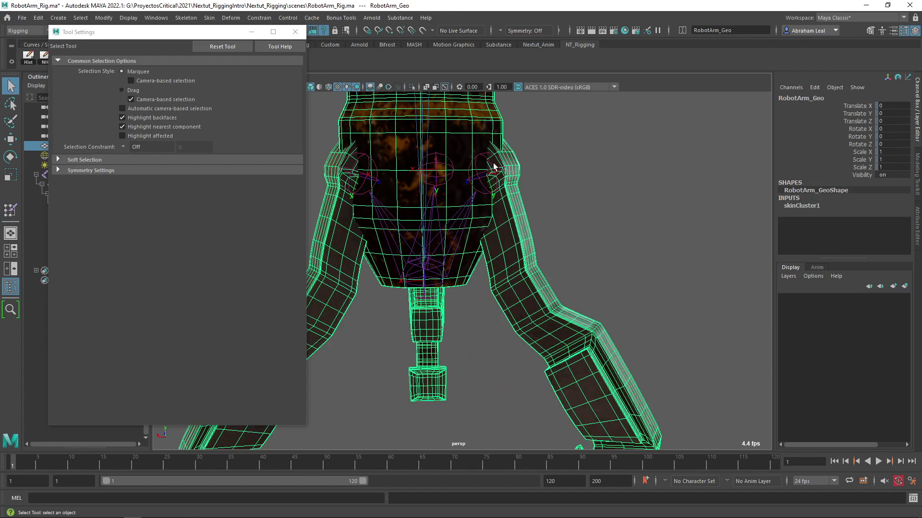
click(490, 169)
key(e)
mouse_move(552, 169)
mouse_down()
mouse_move(569, 165)
mouse_move(566, 173)
mouse_move(554, 137)
mouse_move(557, 224)
mouse_move(564, 182)
mouse_move(568, 226)
mouse_move(568, 174)
mouse_up()
click(625, 172)
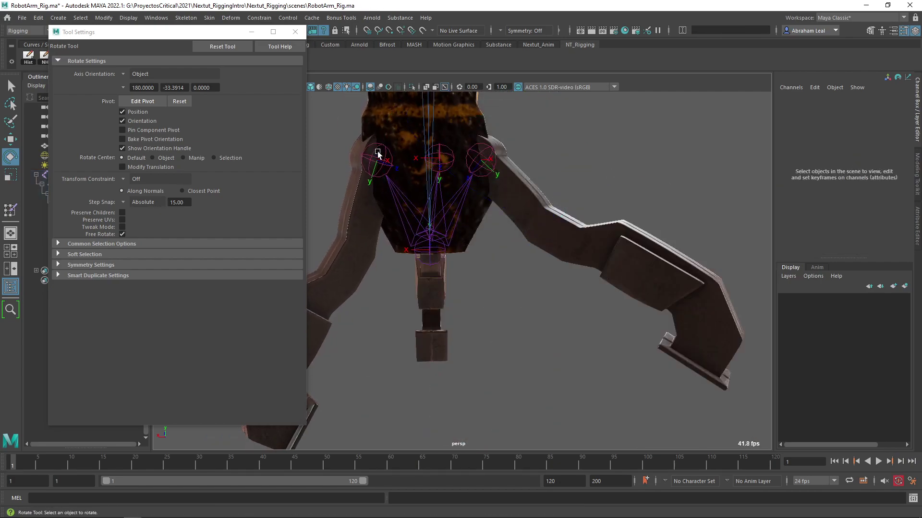
click(377, 153)
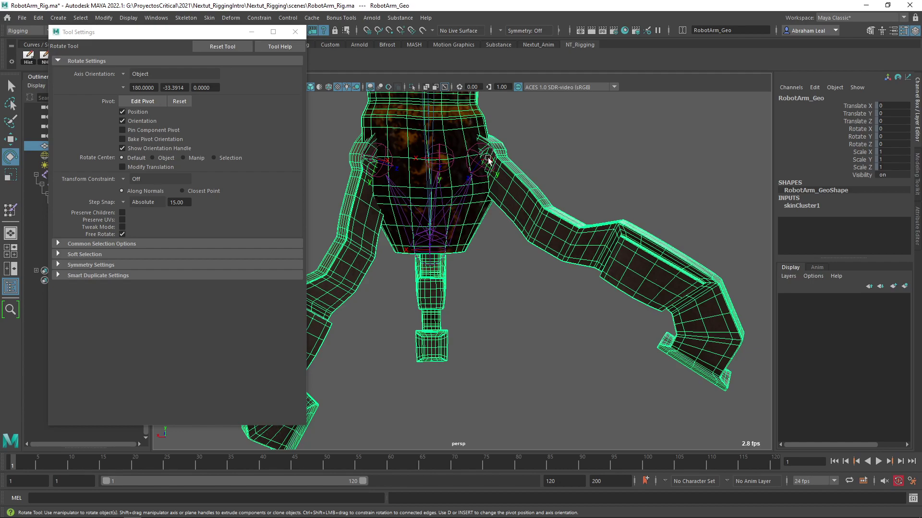
scroll(489, 160, up, 4)
click(508, 233)
click(679, 220)
Step: Reselect the RobotArm_Geo mesh and resume Paint Skin Weights with RA_Arm_Head_jnt as the active influence
click(497, 168)
key(y)
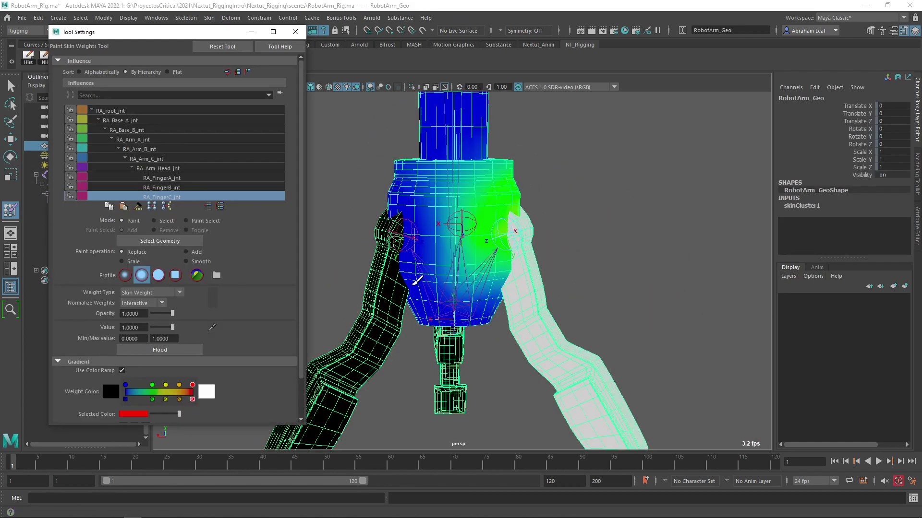
alt+drag(333, 277, 558, 216)
click(146, 169)
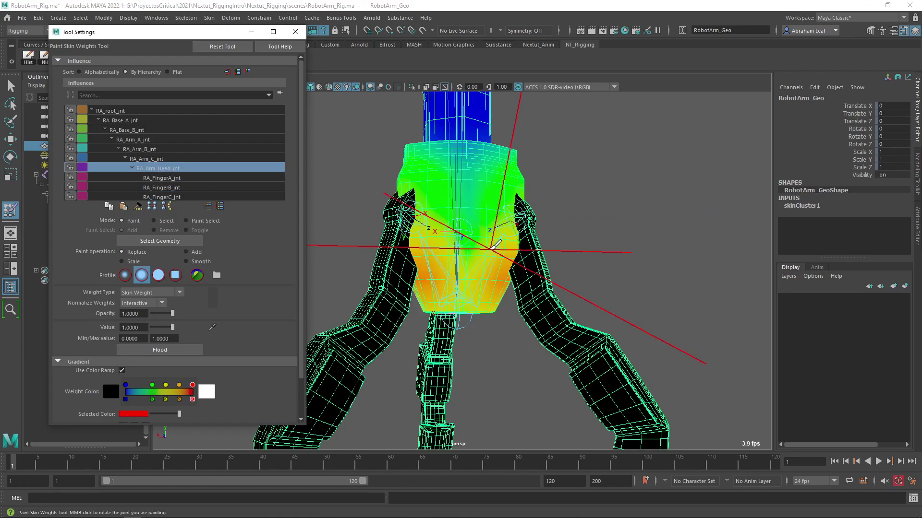
Step: Select the vertices of the claw head and the shaft pieces above it, and flood them with weight 1 for RA_Arm_Head_jnt
click(154, 220)
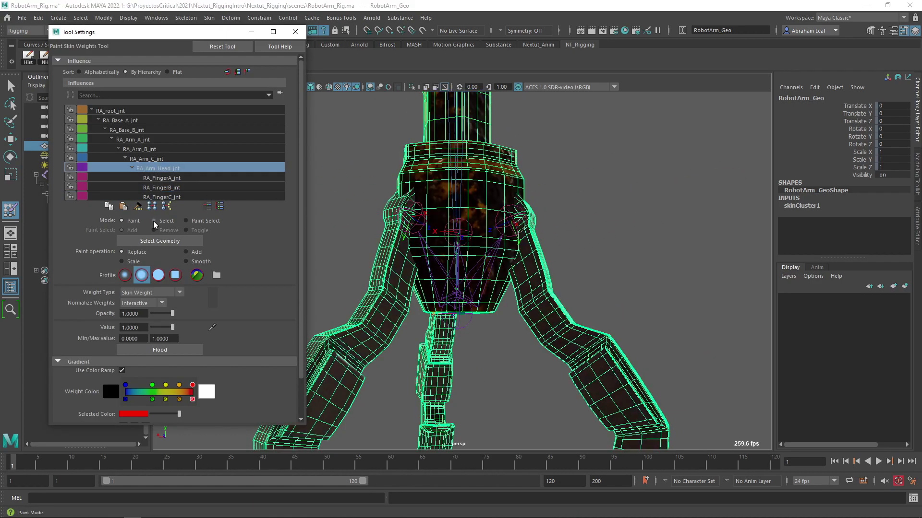
double_click(471, 170)
alt+middle_drag(506, 154, 517, 236)
shift+double_click(492, 159)
alt+middle_drag(511, 170, 488, 196)
shift+double_click(445, 209)
scroll(508, 281, down, 2)
alt+drag(509, 280, 509, 270)
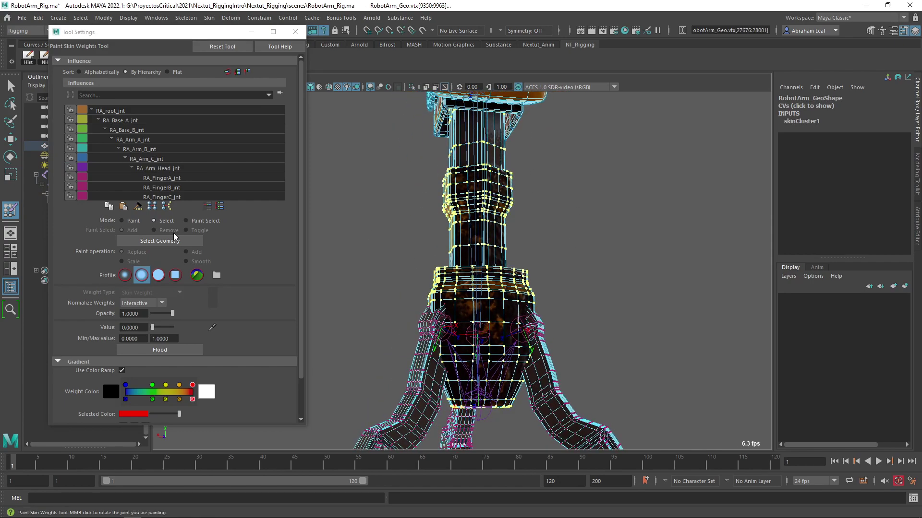
click(122, 220)
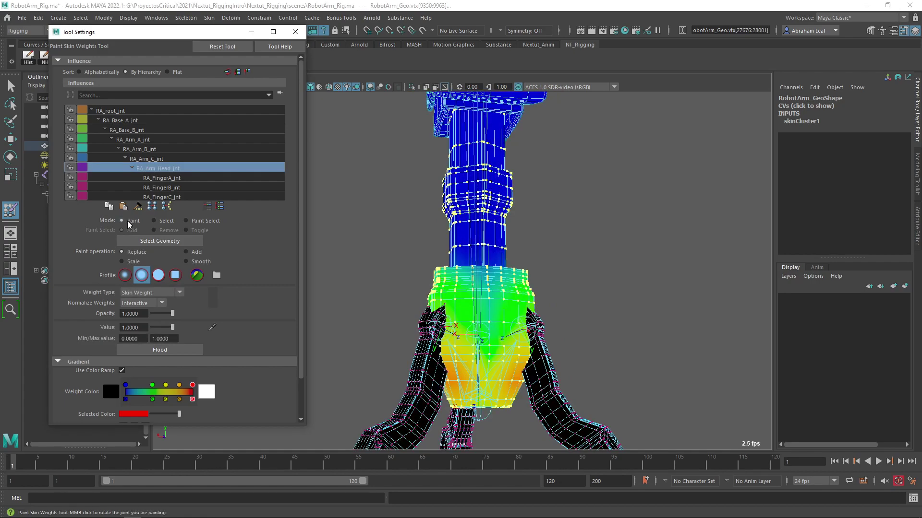
click(184, 346)
Step: Return to object mode, test the claw head's weights by rotating RA_Arm_Head_jnt, and undo the rotation
key(q)
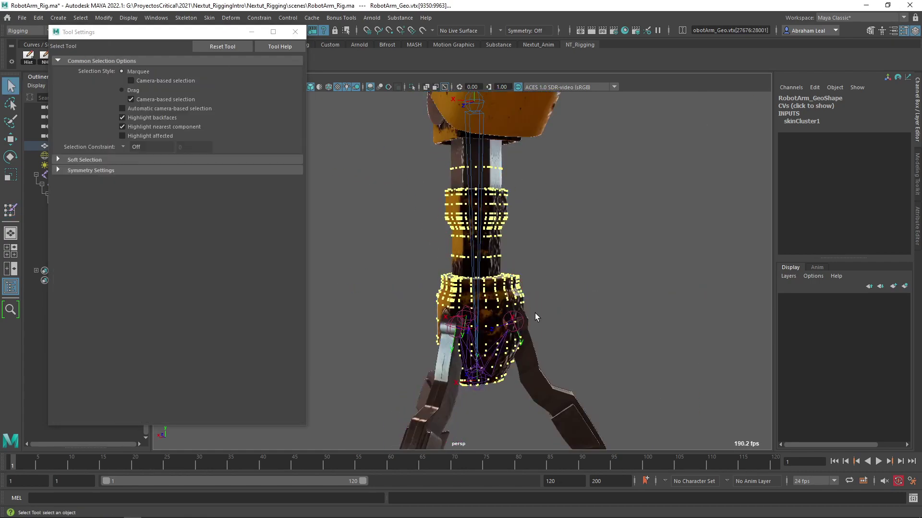
key(w)
key(F8)
click(483, 390)
click(479, 390)
alt+middle_drag(506, 387, 505, 315)
key(e)
drag(482, 321, 463, 310)
key(ctrl+z)
Step: Test one claw finger against the reweighted head by rotating its joint, undo the rotation, and clear the selection
click(593, 267)
click(519, 244)
drag(568, 188, 477, 312)
key(ctrl+z)
click(581, 269)
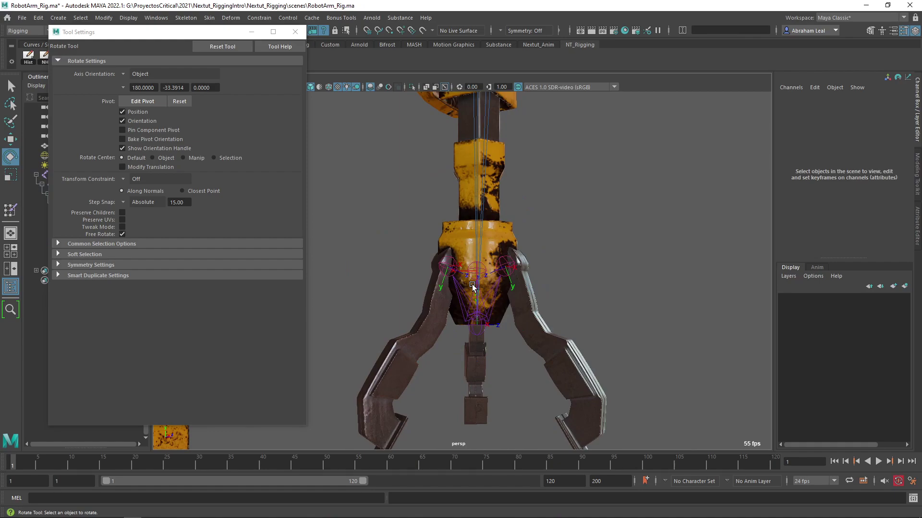
Step: Test the wrist block's weights by rotating RA_Arm_C_jnt, undo the rotation, and clear the selection
alt+drag(465, 152, 490, 266)
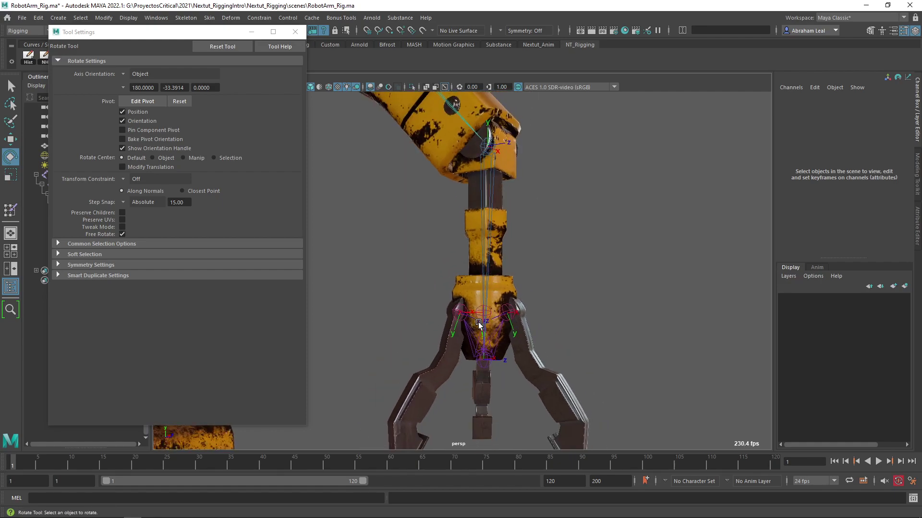
alt+drag(508, 201, 543, 201)
alt+middle_drag(543, 202, 564, 267)
alt+right_drag(564, 267, 595, 279)
click(541, 146)
drag(614, 134, 603, 191)
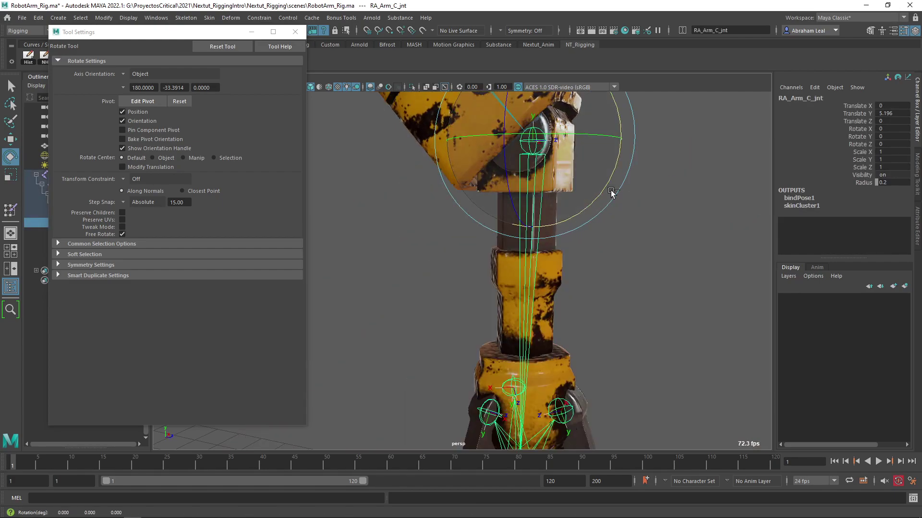
click(568, 189)
alt+drag(552, 137, 468, 211)
alt+right_drag(468, 211, 478, 257)
alt+middle_drag(460, 129, 465, 170)
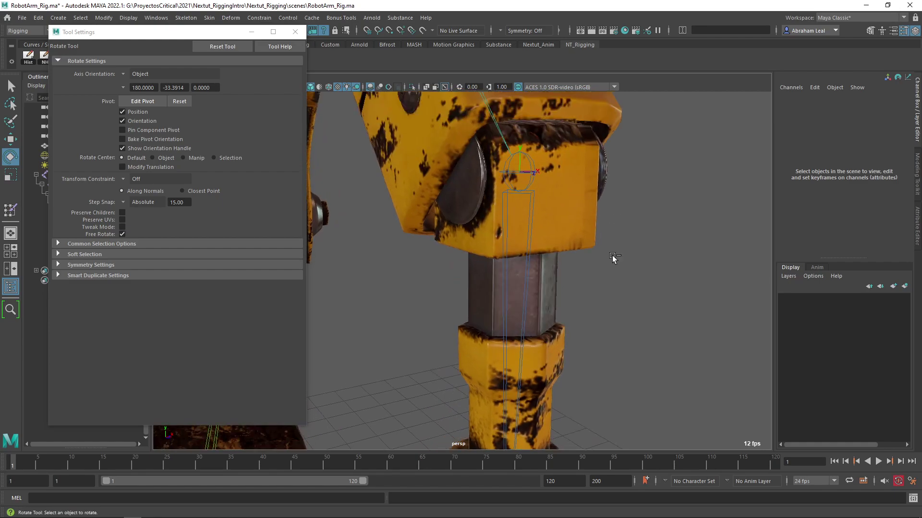
key(ctrl+z)
Step: Resume Paint Skin Weights on RobotArm_Geo and flood the wrist block and its round side caps with weight 1 for RA_Arm_C_jnt
click(390, 175)
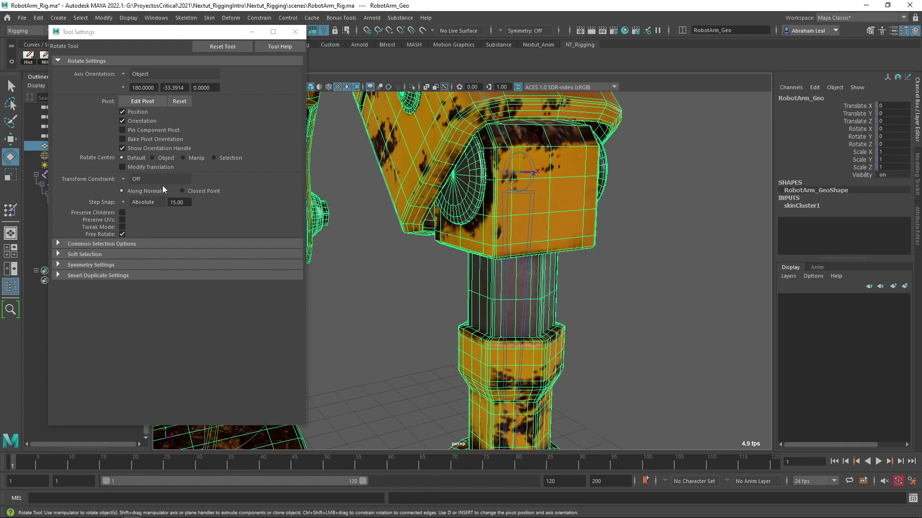
click(10, 210)
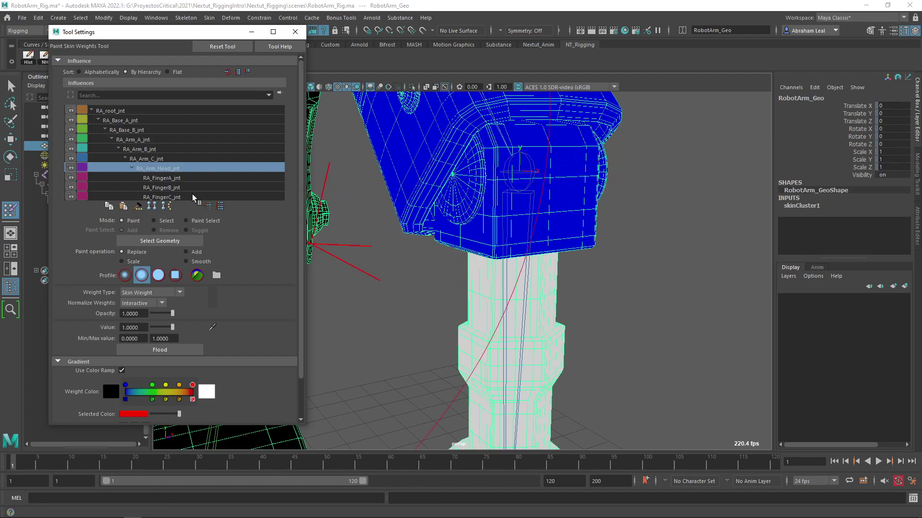
click(154, 158)
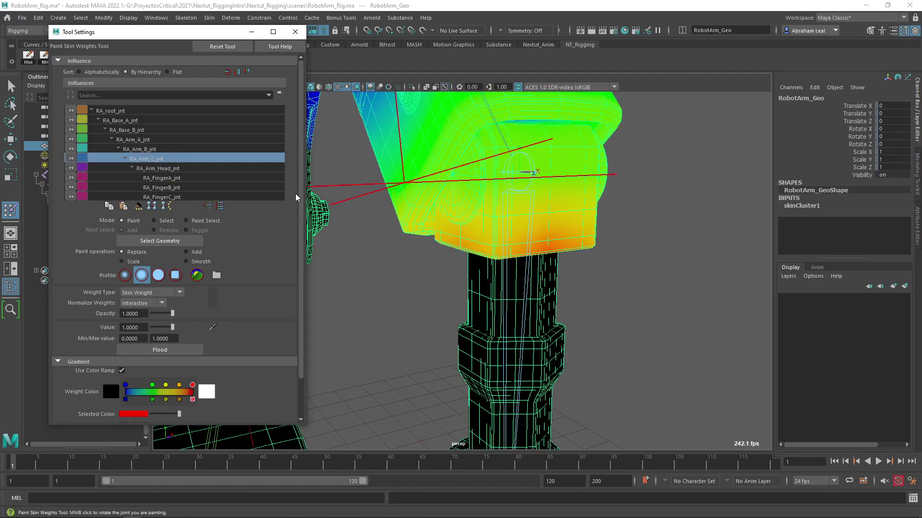
click(154, 220)
click(478, 173)
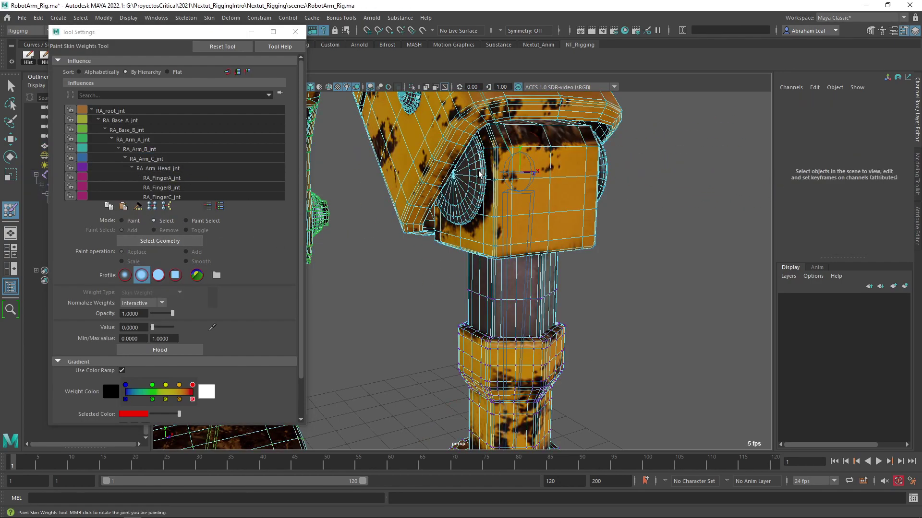
shift+click(551, 177)
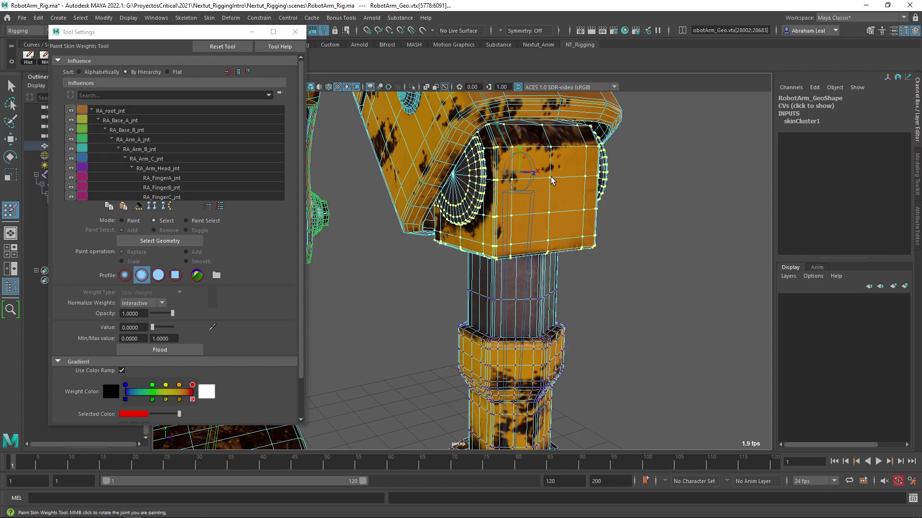
click(123, 220)
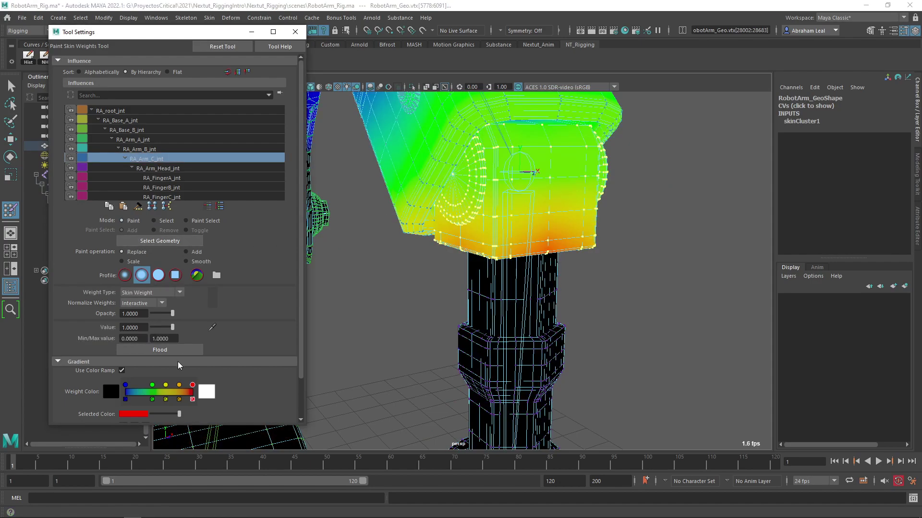
click(171, 351)
Step: Make RA_Arm_B_jnt the active influence and switch Paint Skin Weights to Select mode for picking forearm vertices
scroll(583, 261, down, 4)
alt+drag(582, 261, 589, 210)
mouse_move(531, 222)
alt+mouse_down()
mouse_move(537, 235)
mouse_move(438, 230)
alt+mouse_up()
scroll(437, 230, down, 4)
alt+middle_drag(438, 231, 485, 283)
alt+middle_drag(490, 186, 560, 273)
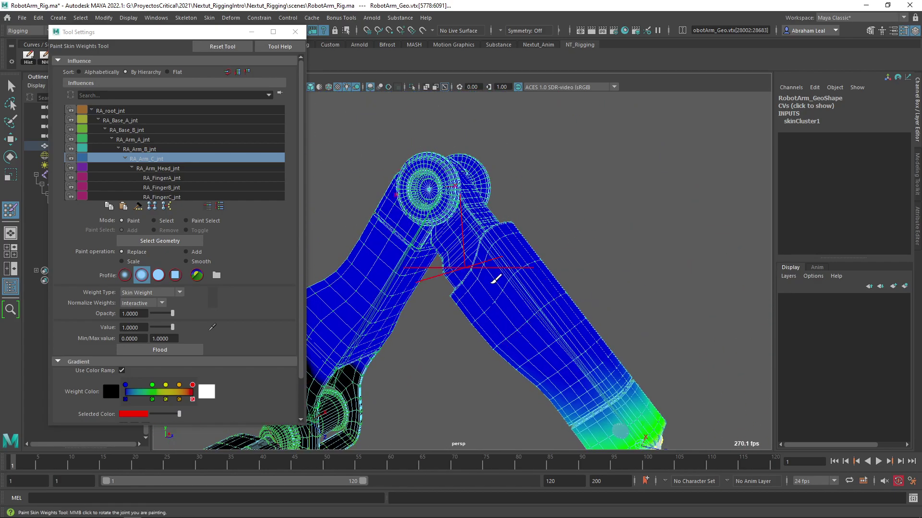
click(142, 150)
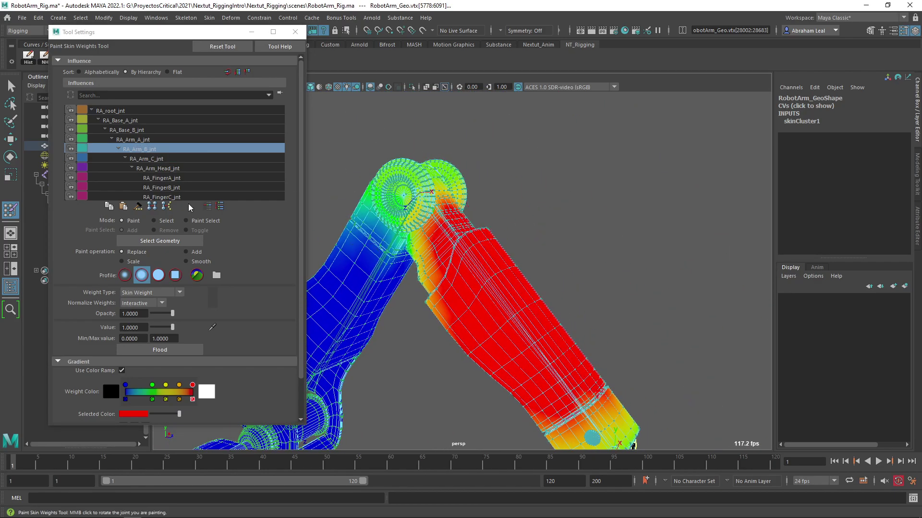
scroll(549, 191, up, 3)
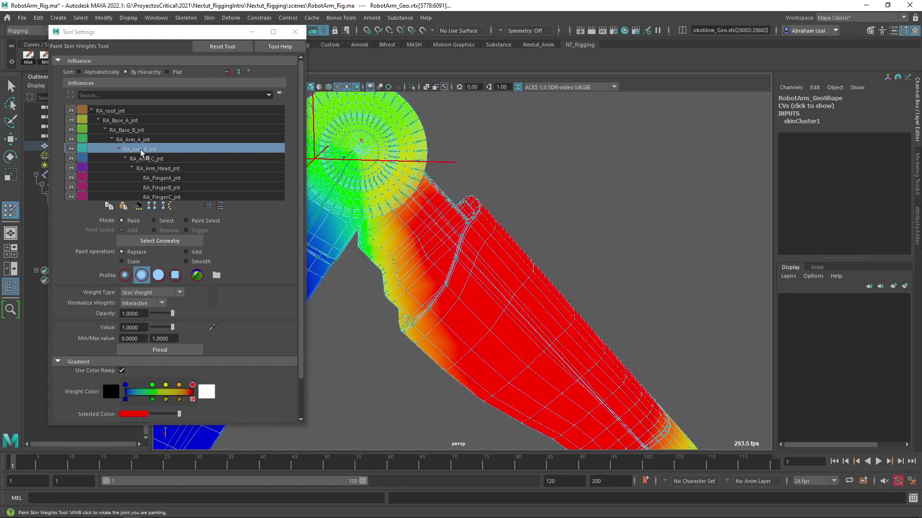
click(153, 221)
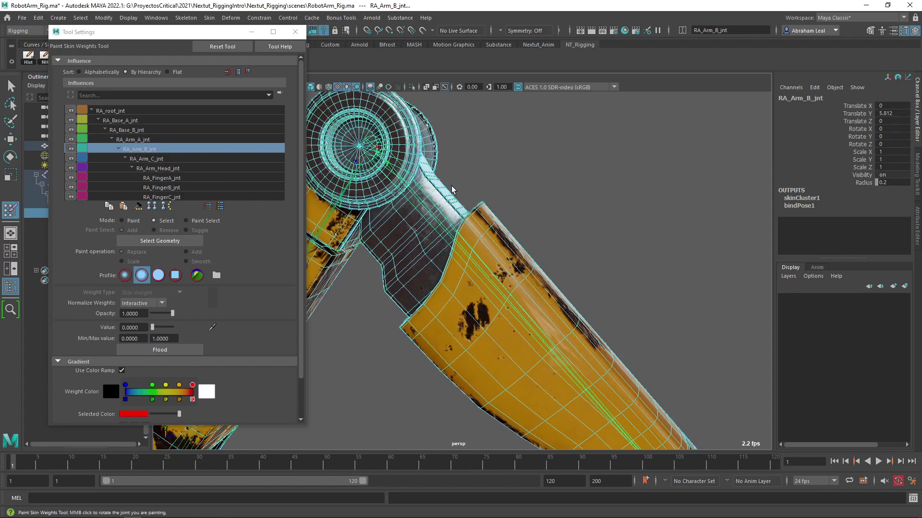
Step: Select the vertices of the forearm shell, its bolts, the dark elbow link and the elbow discs, and flood them with weight 1 for RA_Arm_B_jnt
alt+middle_drag(596, 313, 543, 196)
alt+middle_drag(674, 313, 507, 249)
alt+right_drag(507, 248, 508, 315)
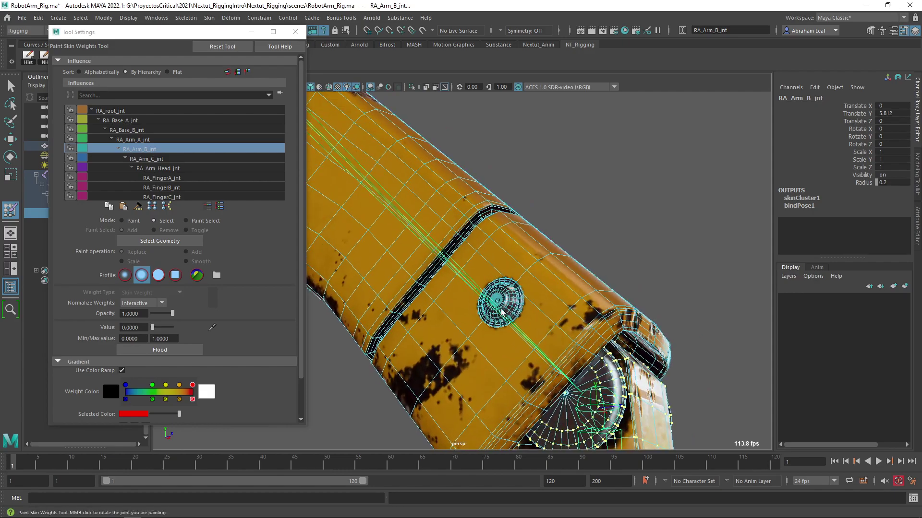
click(505, 294)
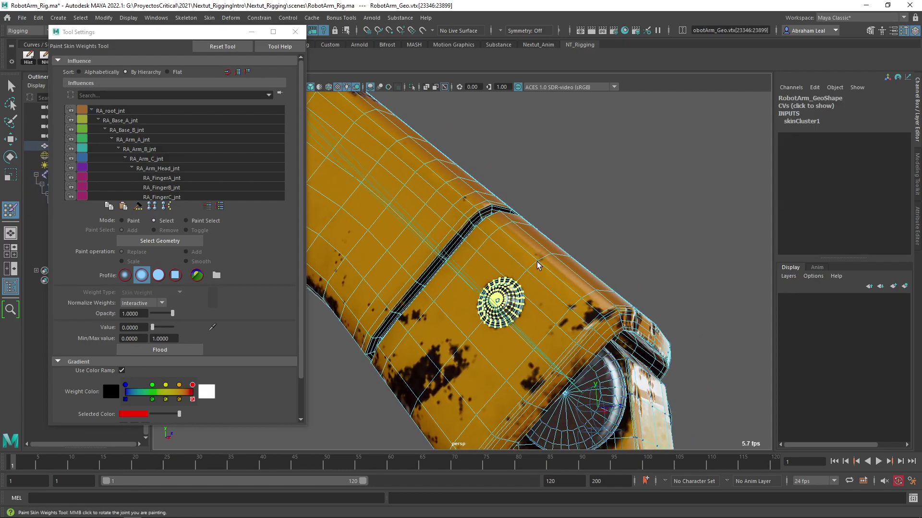
alt+drag(543, 266, 408, 278)
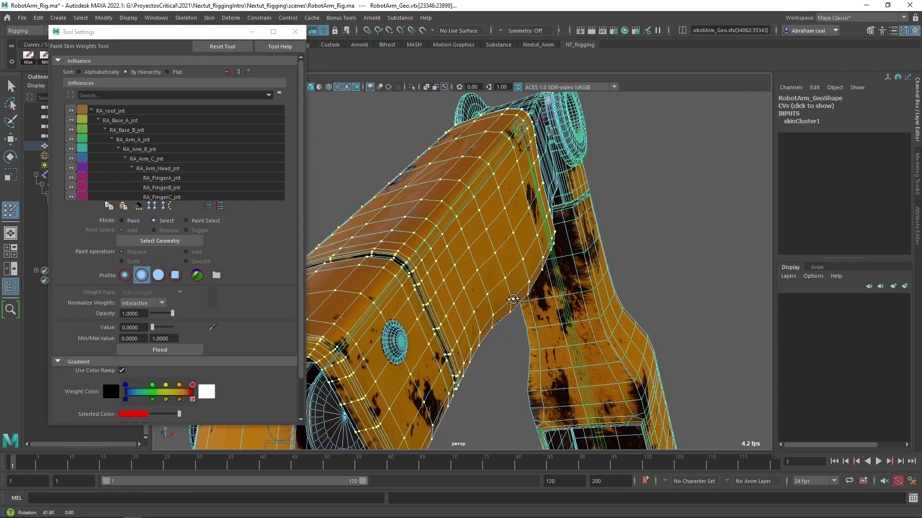
alt+middle_drag(447, 288, 586, 238)
alt+right_drag(586, 239, 545, 274)
alt+drag(552, 263, 766, 369)
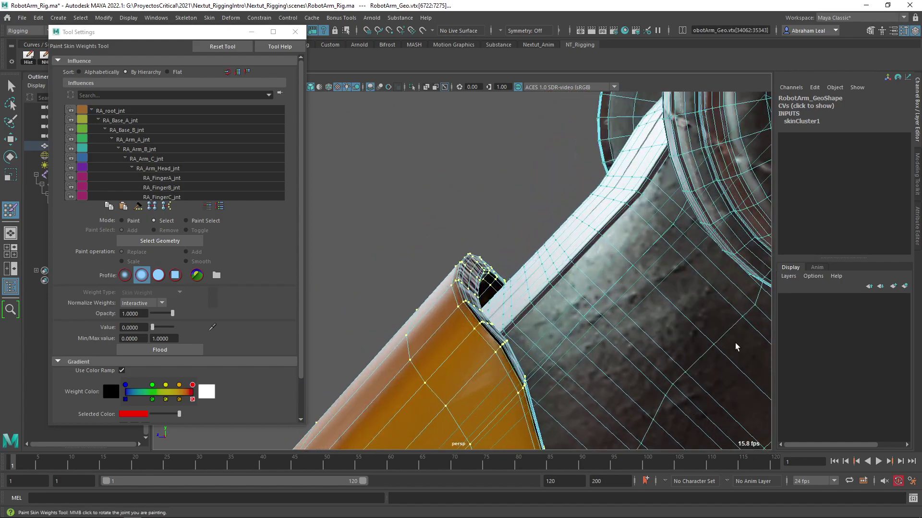
alt+drag(572, 266, 532, 199)
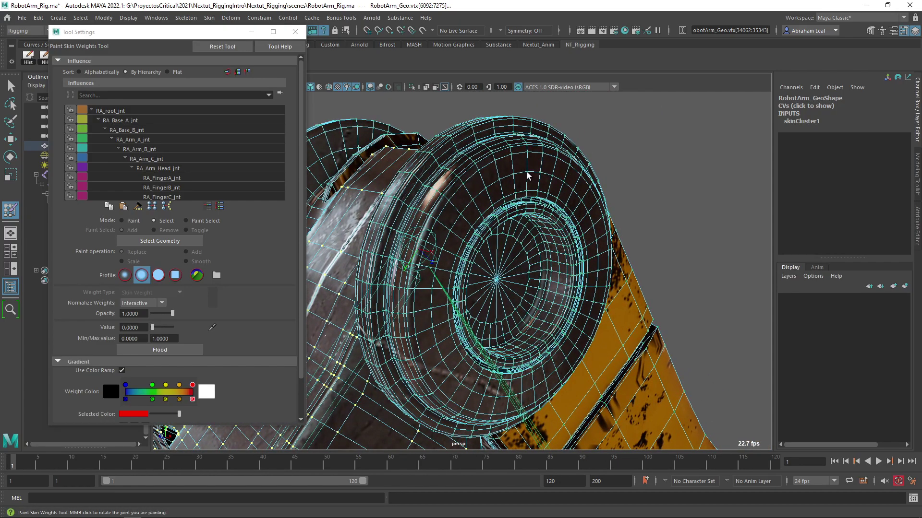
alt+drag(497, 224, 384, 202)
scroll(379, 198, down, 3)
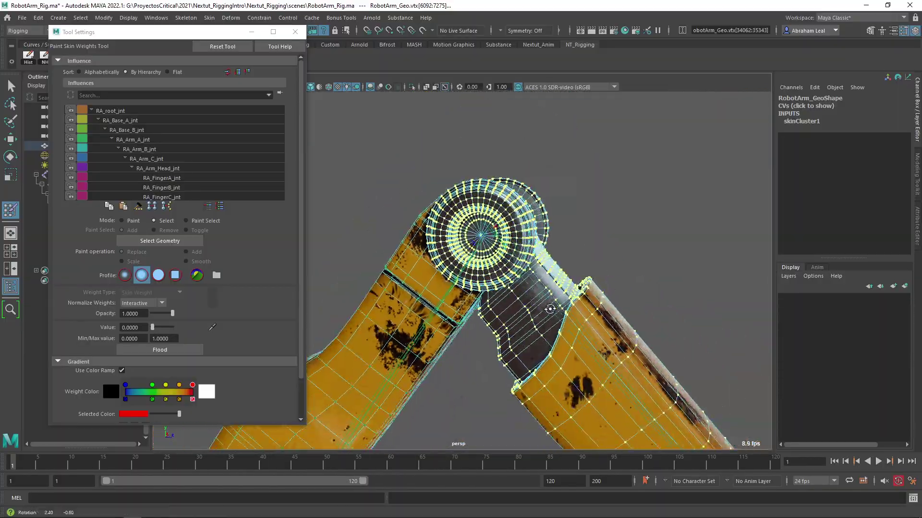
alt+drag(600, 297, 502, 315)
click(122, 221)
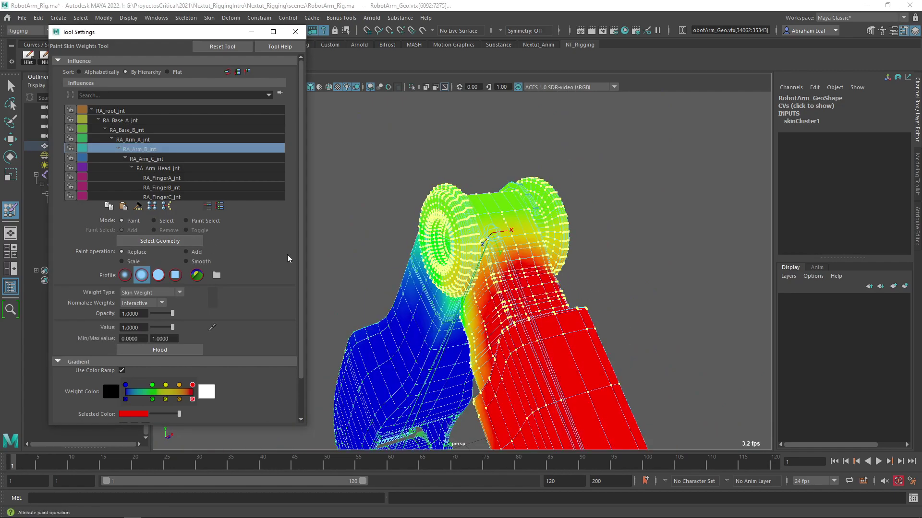
click(160, 350)
Step: Return to object mode, test the forearm's weights by rotating RA_Arm_B_jnt, and undo the rotation
mouse_move(326, 331)
alt+mouse_down()
mouse_move(506, 319)
mouse_move(539, 225)
mouse_move(443, 141)
alt+mouse_up()
key(q)
click(460, 134)
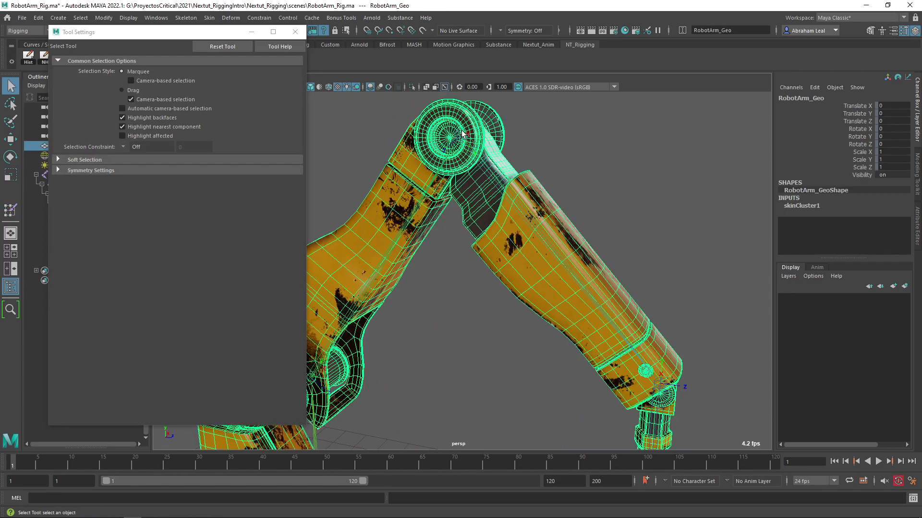
click(517, 138)
click(461, 135)
key(e)
drag(547, 144, 351, 194)
key(ctrl+z)
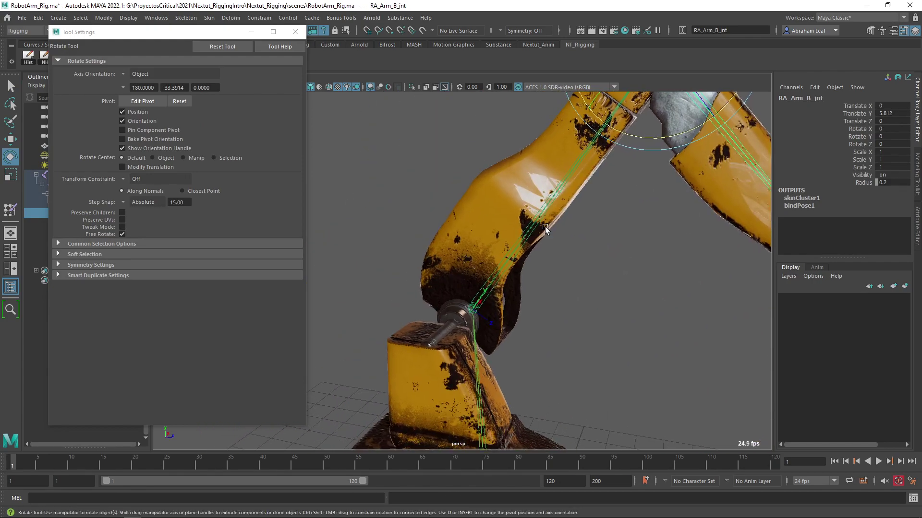
Step: Test the wrist against the reweighted forearm by rotating the wrist joint, undo the rotation, and clear the selection
alt+drag(545, 229, 343, 189)
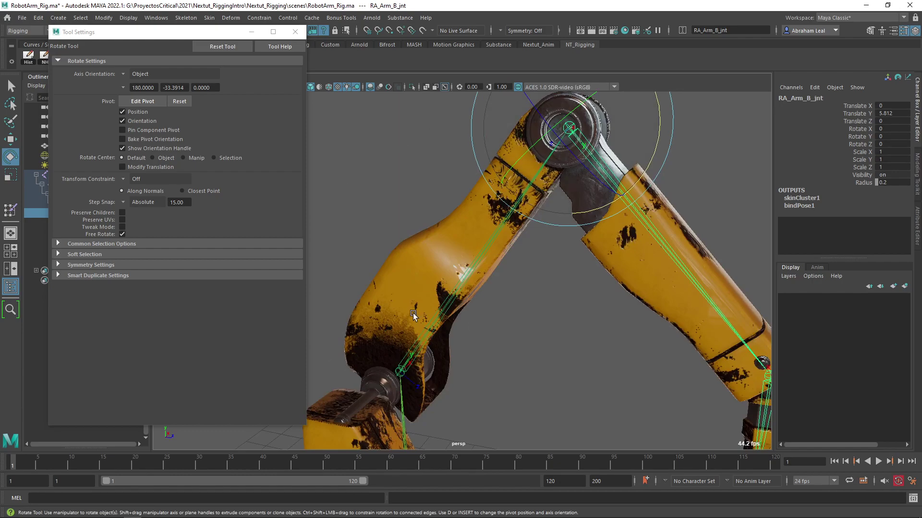
alt+drag(488, 296, 555, 226)
alt+drag(536, 175, 545, 88)
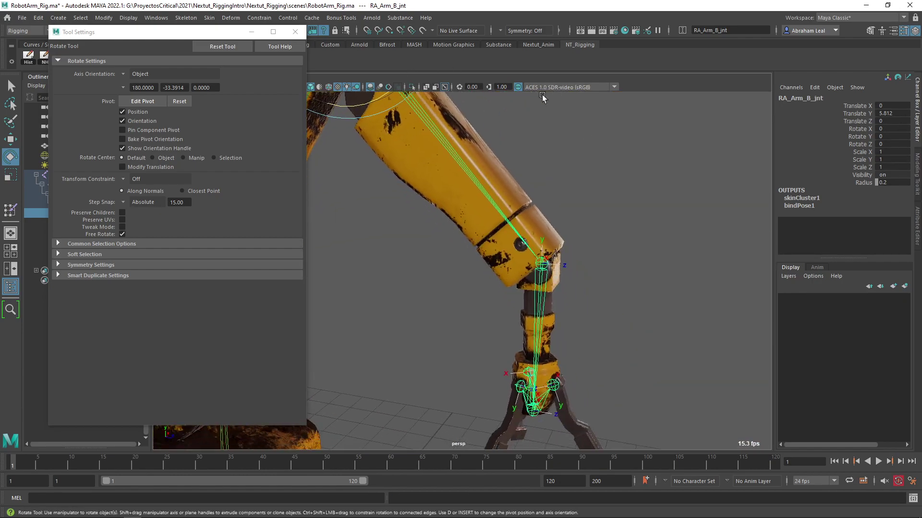
click(550, 304)
click(541, 282)
drag(614, 234, 612, 195)
key(ctrl+z)
click(642, 168)
Step: Reselect RobotArm_Geo, resume Paint Skin Weights with RA_Arm_A_jnt as the active influence, and switch to Select mode
alt+middle_drag(576, 187, 691, 283)
scroll(460, 214, up, 4)
scroll(459, 216, down, 5)
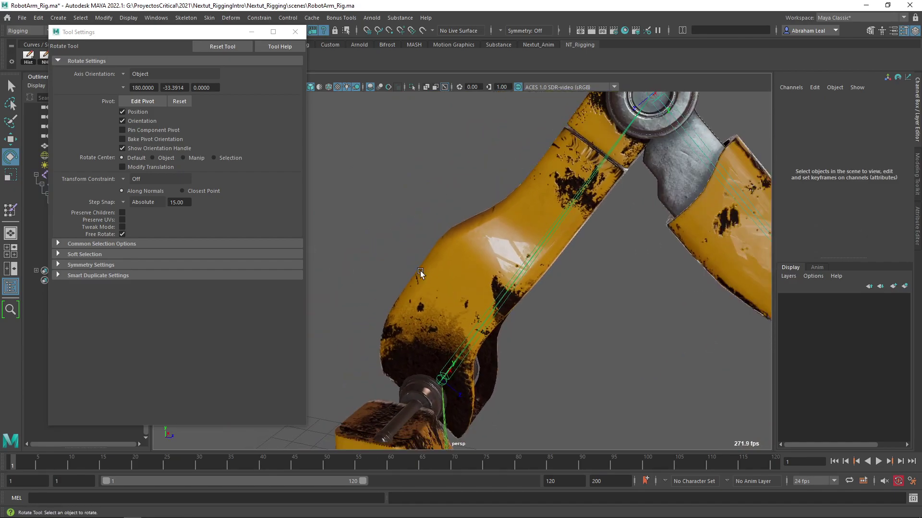
click(453, 280)
click(13, 208)
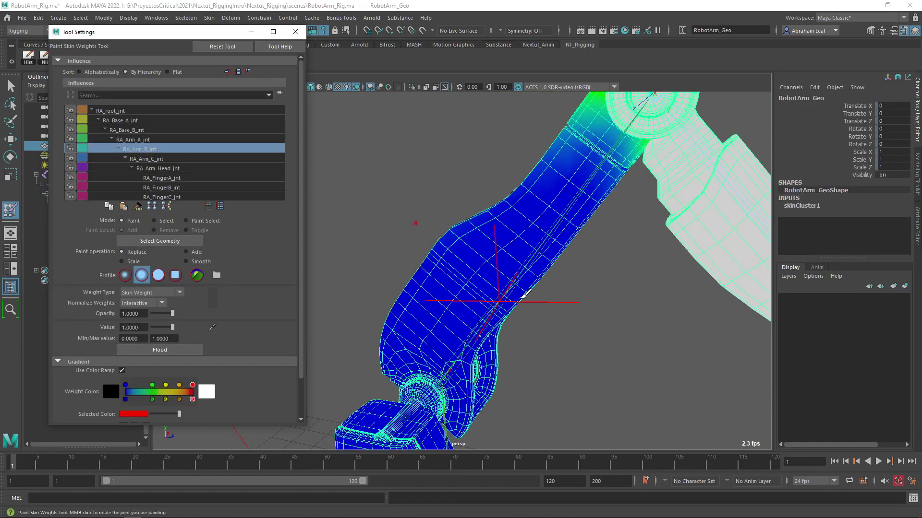
click(140, 139)
scroll(470, 245, down, 5)
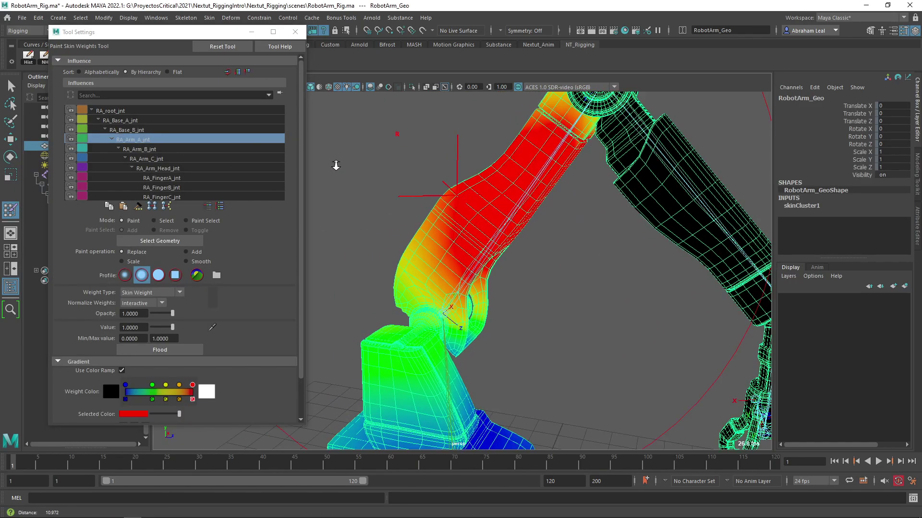
click(154, 221)
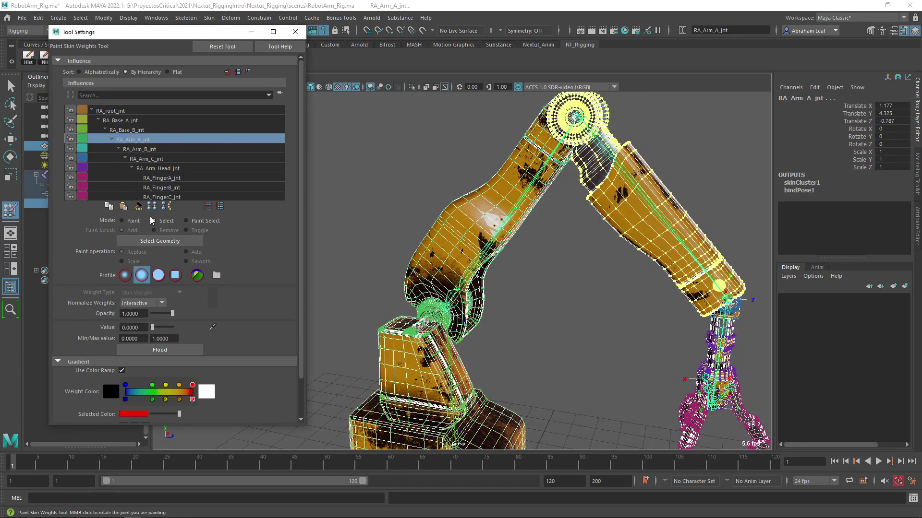
Step: Select the vertices of the upper arm's main shell and add its end section beside the elbow
alt+middle_drag(653, 321, 601, 379)
scroll(600, 378, up, 5)
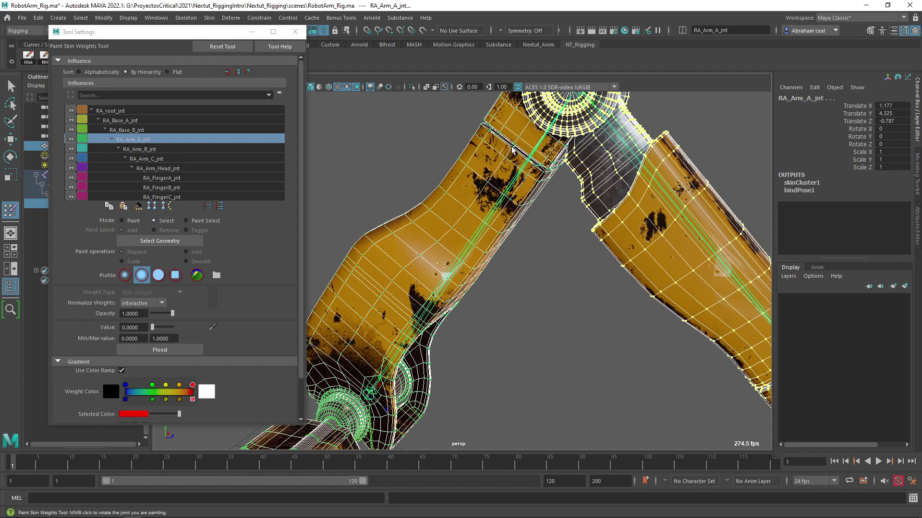
double_click(512, 148)
alt+drag(512, 148, 552, 192)
alt+middle_drag(552, 192, 581, 404)
scroll(595, 358, up, 5)
alt+middle_drag(601, 338, 576, 280)
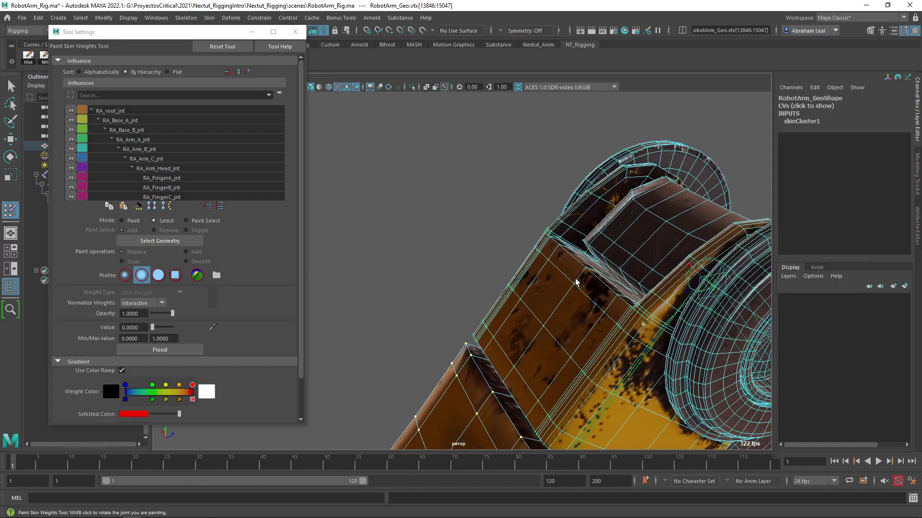
shift+double_click(632, 305)
alt+middle_drag(566, 400, 595, 321)
scroll(569, 355, down, 5)
alt+drag(370, 355, 509, 307)
alt+middle_drag(509, 307, 491, 234)
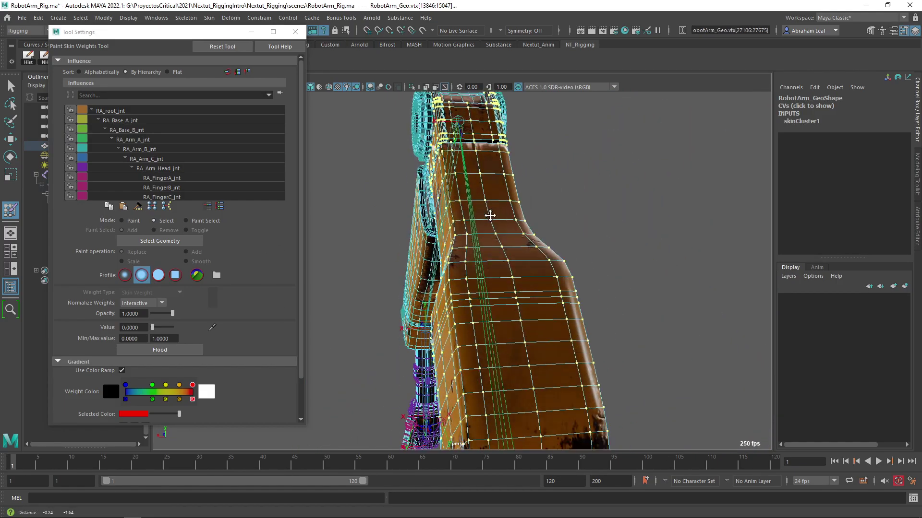
Step: Add the hexagonal bolt and shaft pieces at the upper arm's base to the selection, and flood everything with weight 1 for RA_Arm_A_jnt
alt+middle_drag(583, 355, 591, 213)
alt+drag(528, 240, 605, 231)
alt+middle_drag(468, 336, 508, 307)
scroll(509, 307, up, 5)
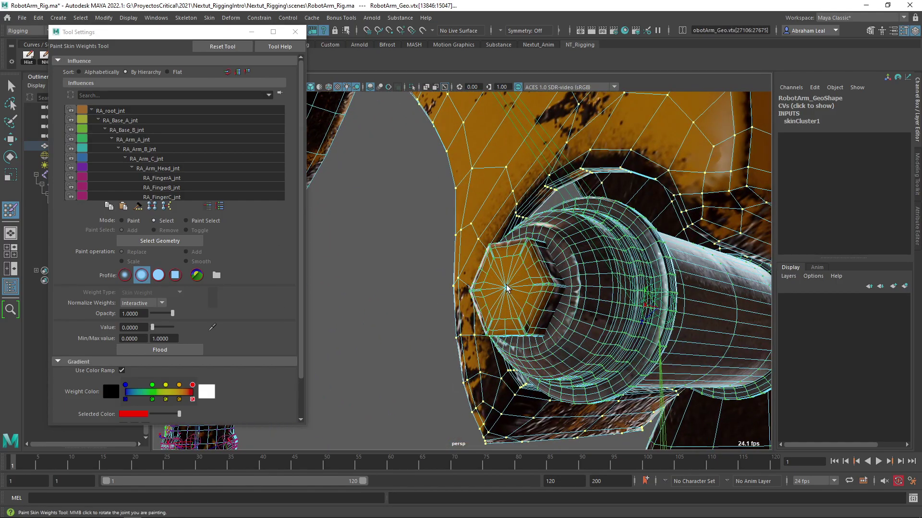
alt+drag(556, 303, 525, 293)
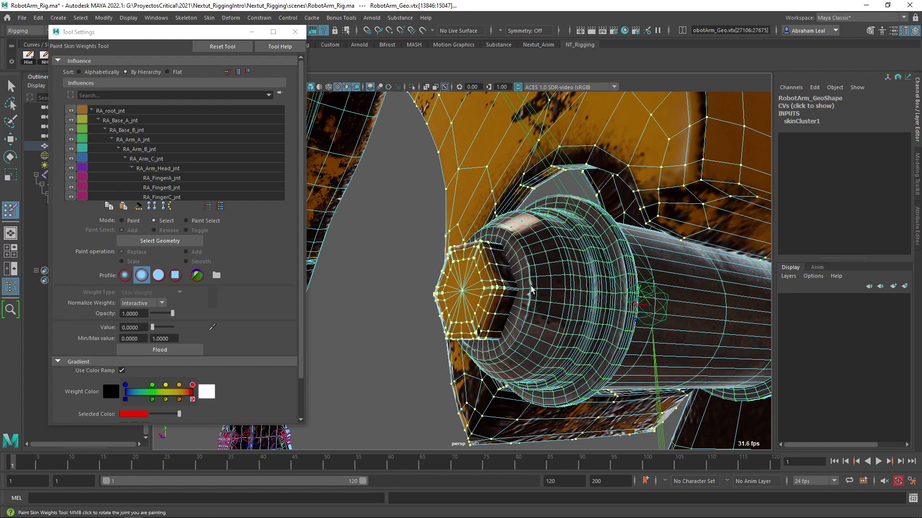
shift+double_click(531, 290)
scroll(532, 290, down, 5)
mouse_move(672, 317)
alt+mouse_down()
mouse_move(589, 350)
mouse_move(654, 314)
mouse_move(638, 319)
mouse_move(728, 334)
mouse_move(629, 402)
mouse_move(548, 352)
alt+mouse_up()
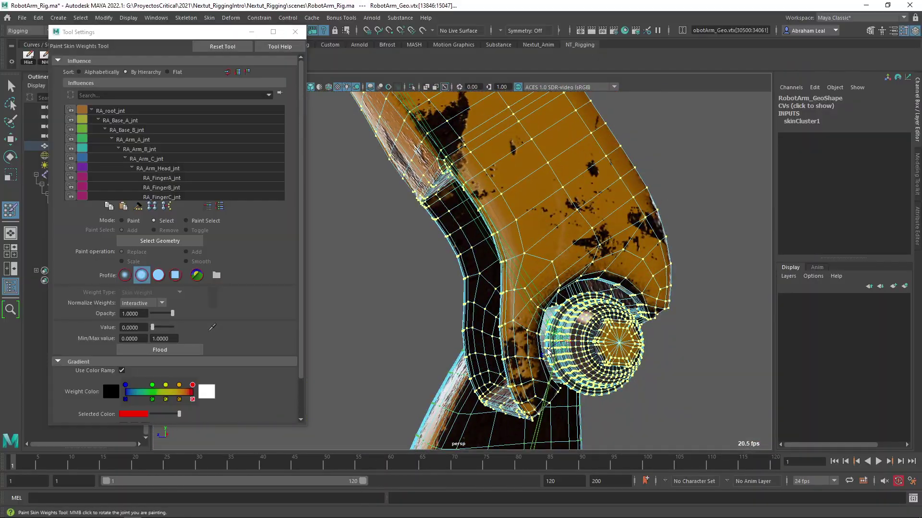
alt+drag(469, 257, 413, 302)
click(173, 354)
Step: Test the reweighted upper arm by rotating RA_Arm_A_jnt, undo the rotation, and clear the selection
scroll(554, 285, down, 3)
scroll(574, 219, down, 3)
alt+drag(575, 219, 475, 223)
scroll(438, 297, up, 2)
key(w)
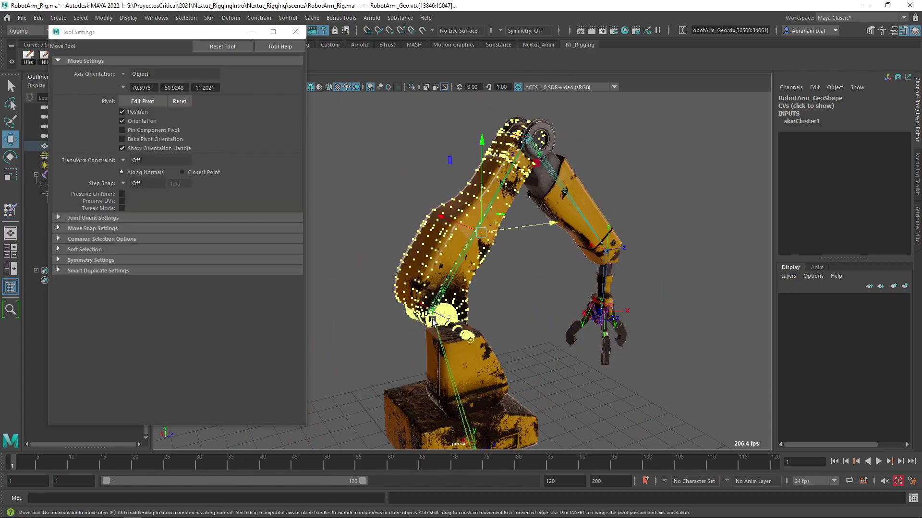
key(e)
click(429, 314)
click(429, 314)
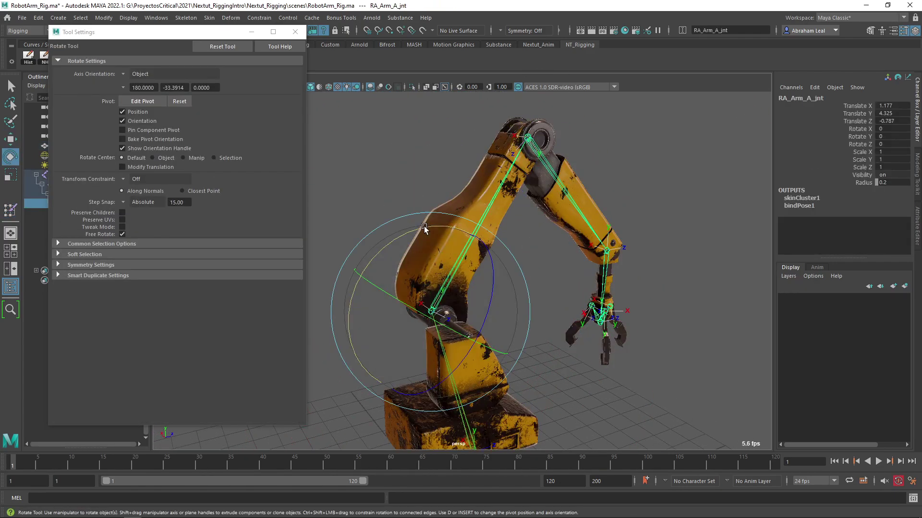
drag(410, 234, 430, 178)
key(ctrl+z)
key(ctrl+z)
alt+drag(339, 173, 344, 179)
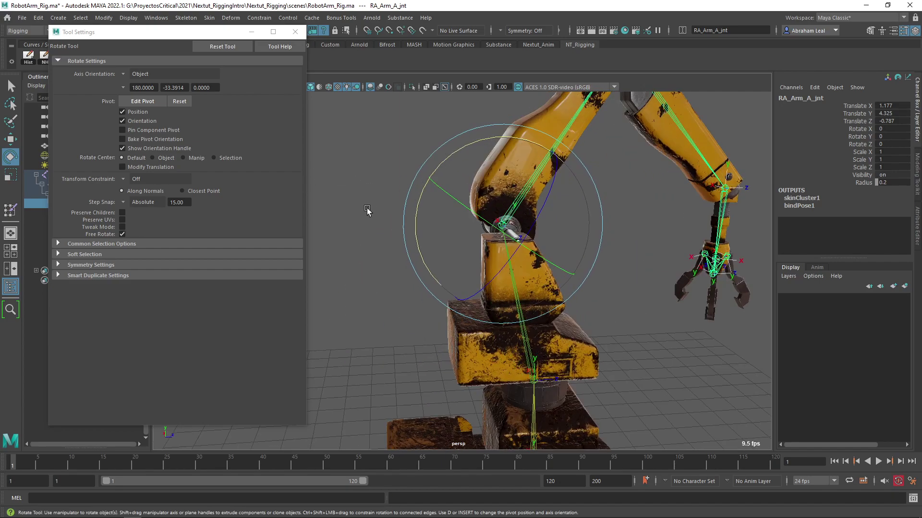
alt+middle_drag(470, 334, 459, 174)
alt+middle_drag(595, 182, 590, 287)
click(602, 285)
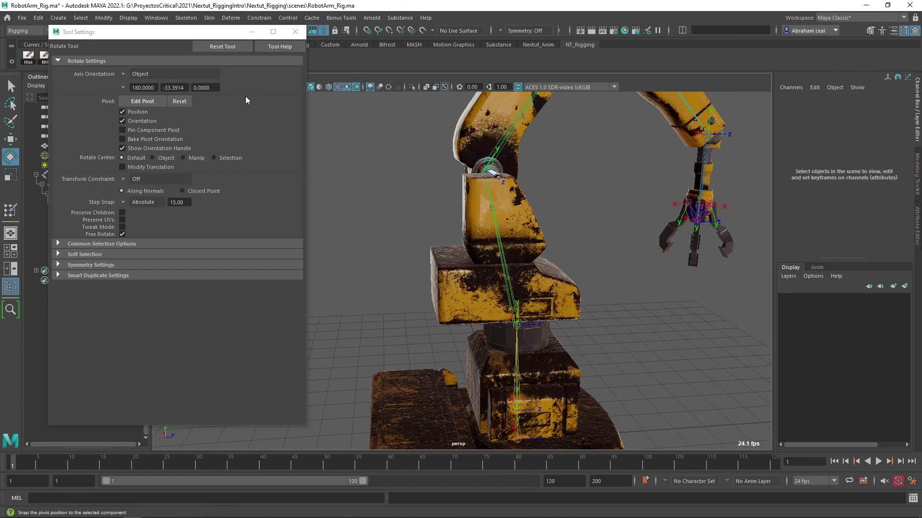
Step: Reselect RobotArm_Geo, resume Paint Skin Weights with RA_Base_B_jnt as the active influence, and switch to Select mode
click(10, 211)
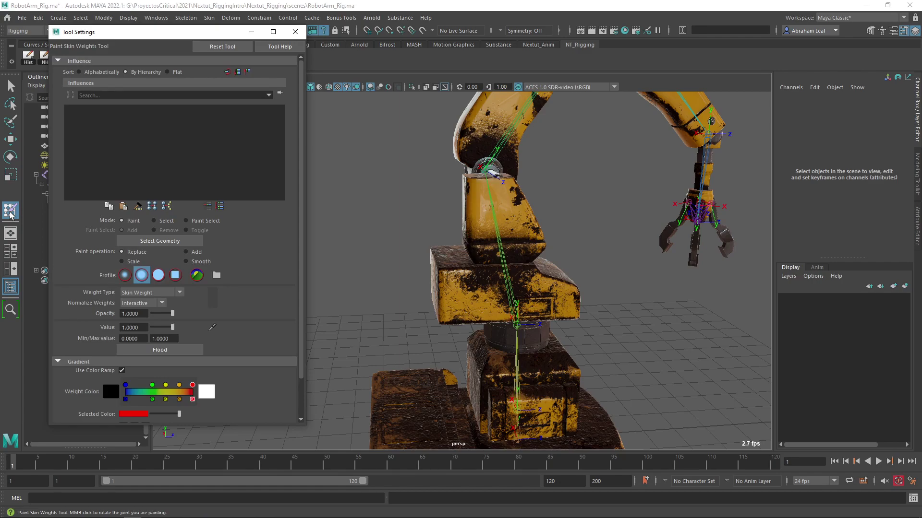
key(q)
click(469, 284)
click(8, 210)
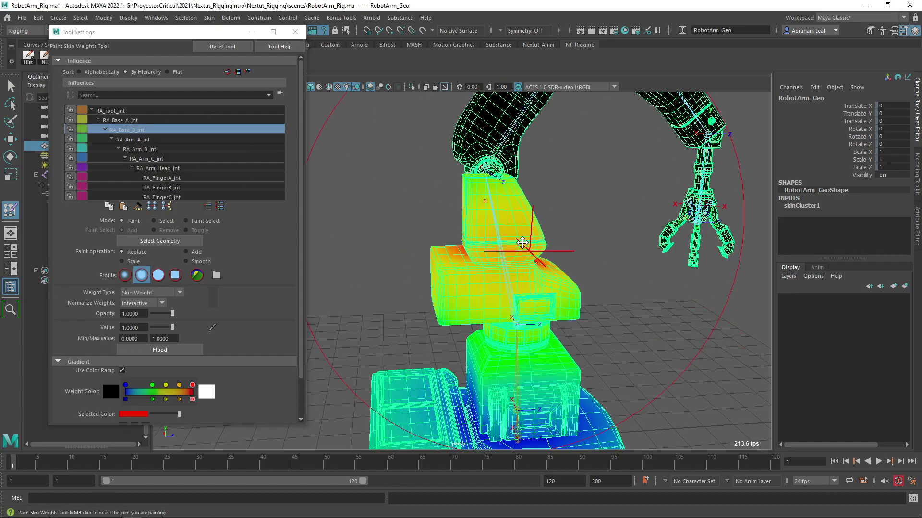
alt+right_drag(539, 261, 581, 346)
alt+middle_drag(581, 346, 523, 273)
alt+drag(523, 274, 493, 237)
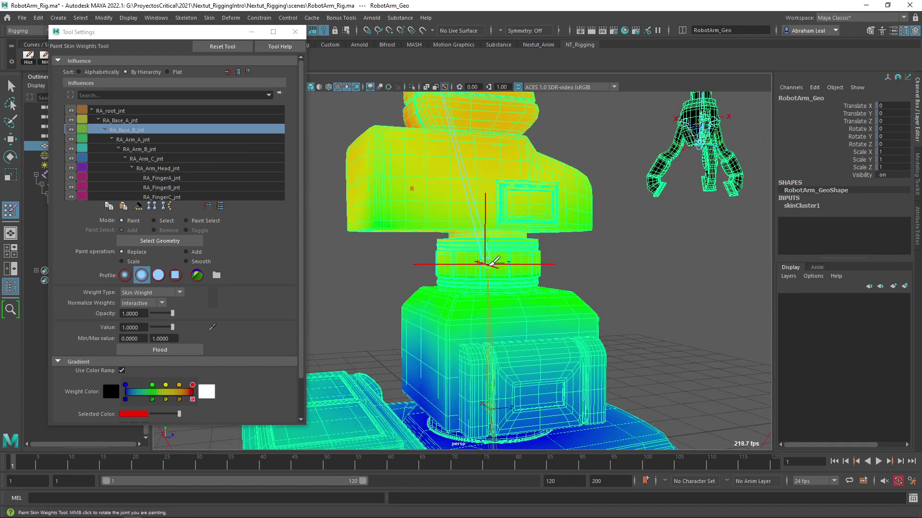
click(163, 221)
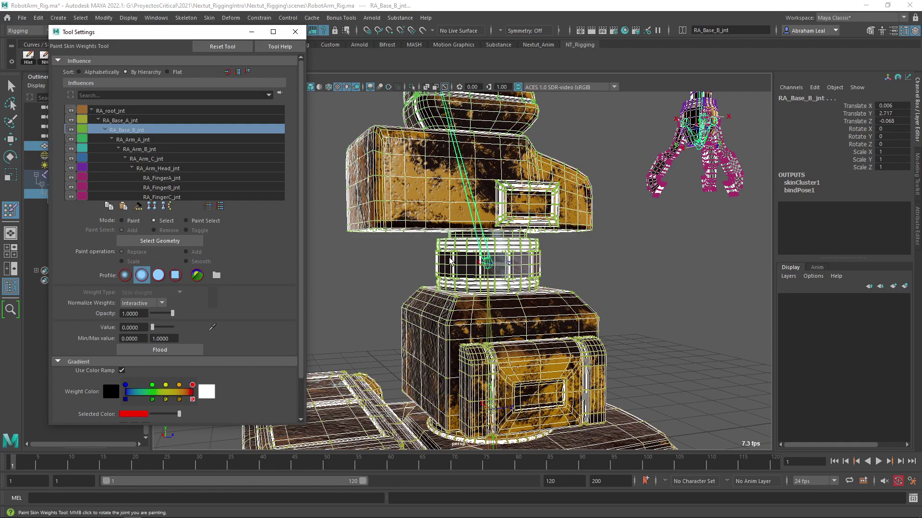
Step: Select the vertices of the cylindrical collar, the box housing above it with its framed panels, and the tapered support on top
click(451, 260)
scroll(488, 199, up, 3)
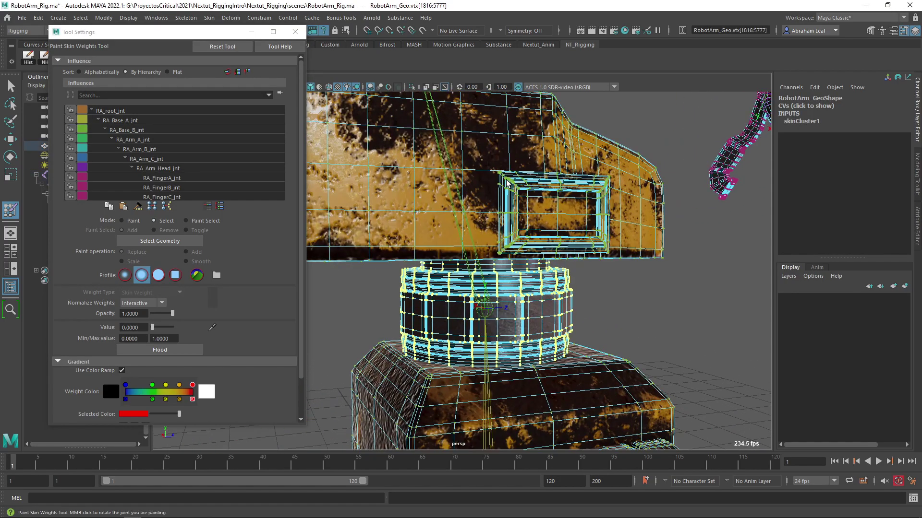
scroll(464, 172, down, 5)
alt+drag(464, 173, 604, 306)
scroll(604, 306, up, 3)
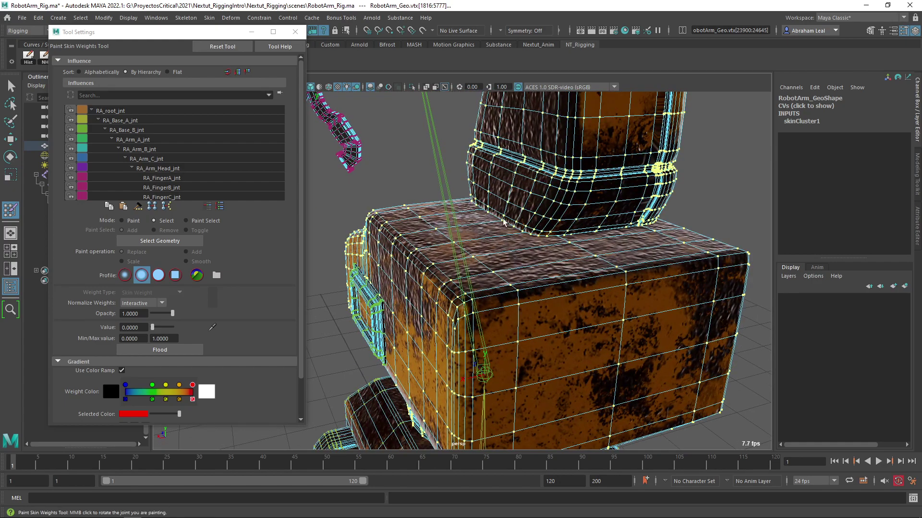
alt+drag(504, 222, 488, 256)
scroll(489, 256, up, 2)
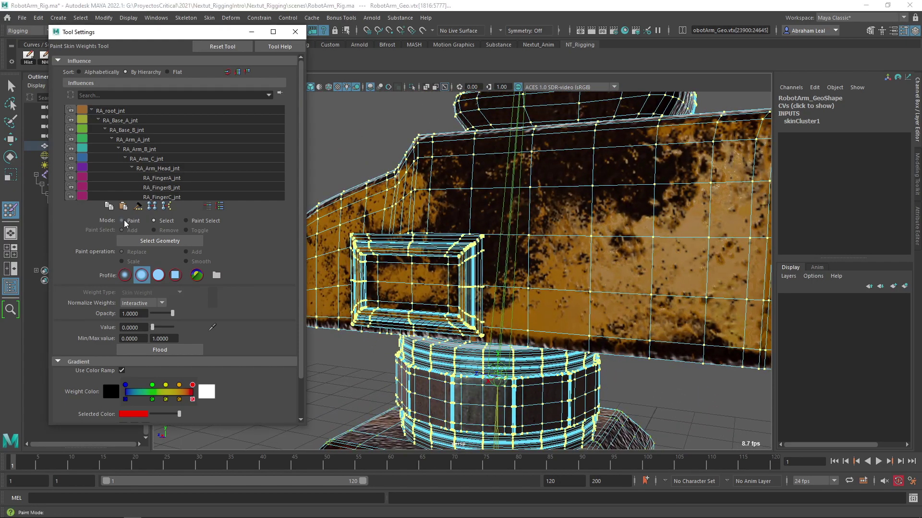
Step: Return to Paint mode and flood the selected upper base vertices with weight 1 for RA_Base_B_jnt
click(122, 222)
click(167, 351)
scroll(549, 203, down, 5)
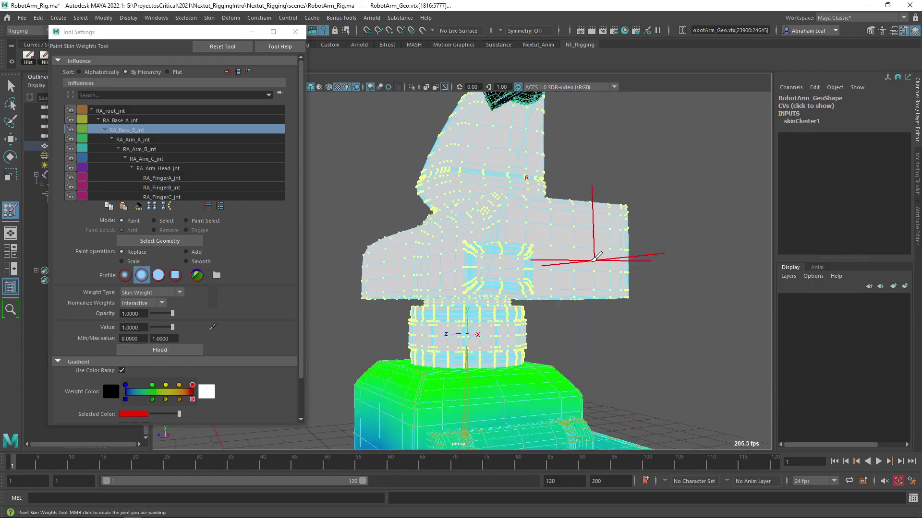
Step: Make RA_Base_A_jnt the active influence and switch to Select mode for the lower base block
alt+middle_drag(489, 303, 538, 203)
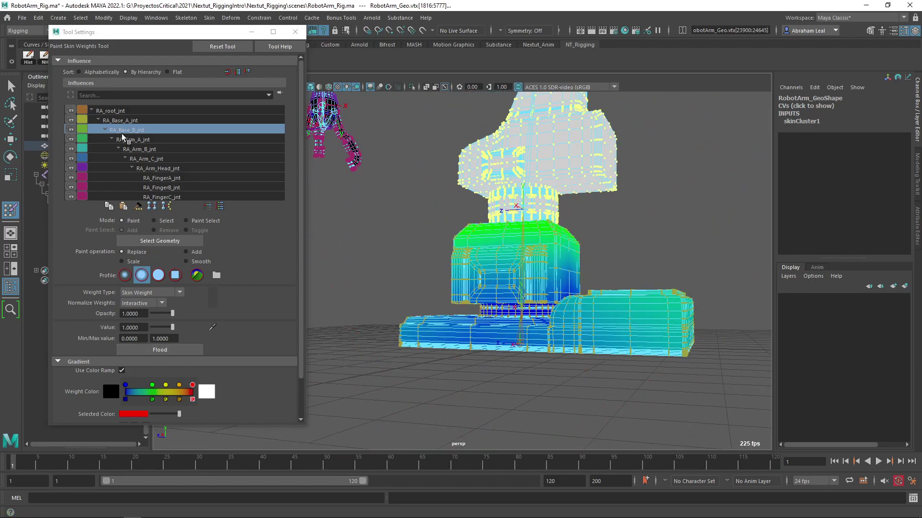
click(120, 121)
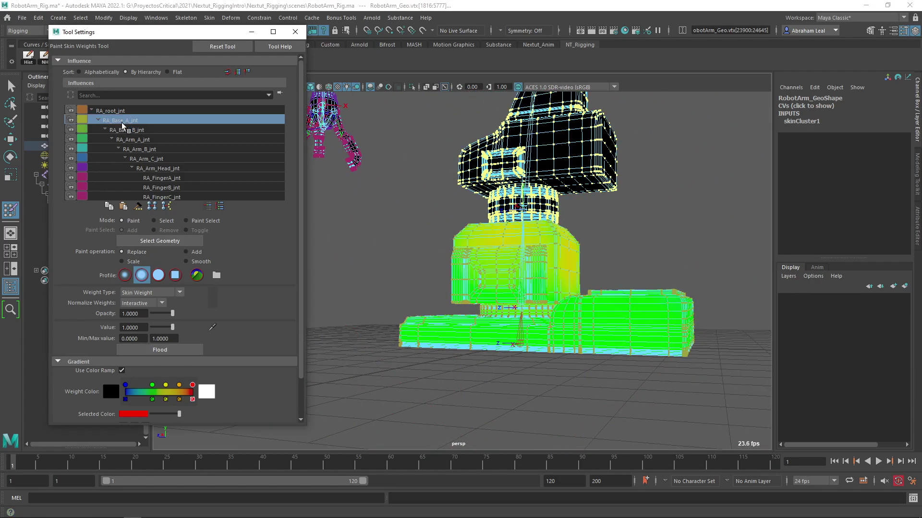
scroll(596, 315, up, 10)
alt+drag(593, 316, 571, 299)
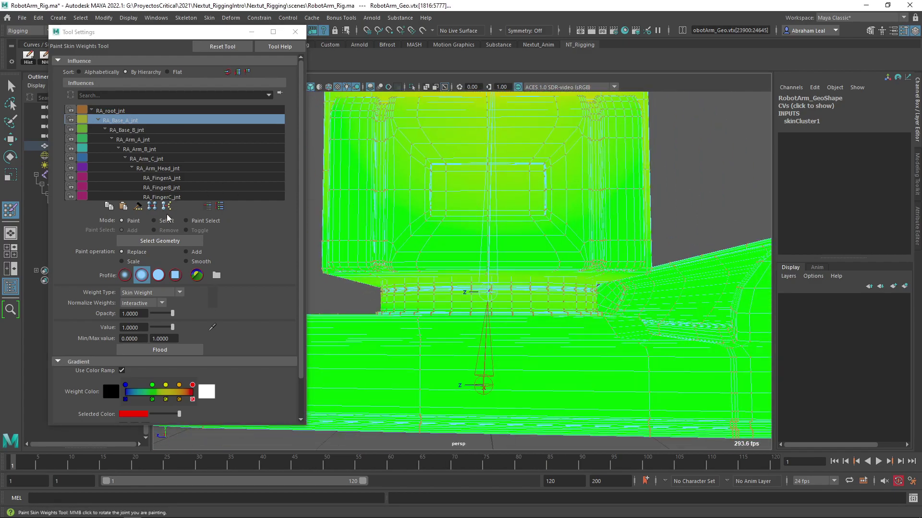
click(155, 222)
Step: Select the vertices of the ring under the lower base block, its front panel piece, and the main block
double_click(416, 291)
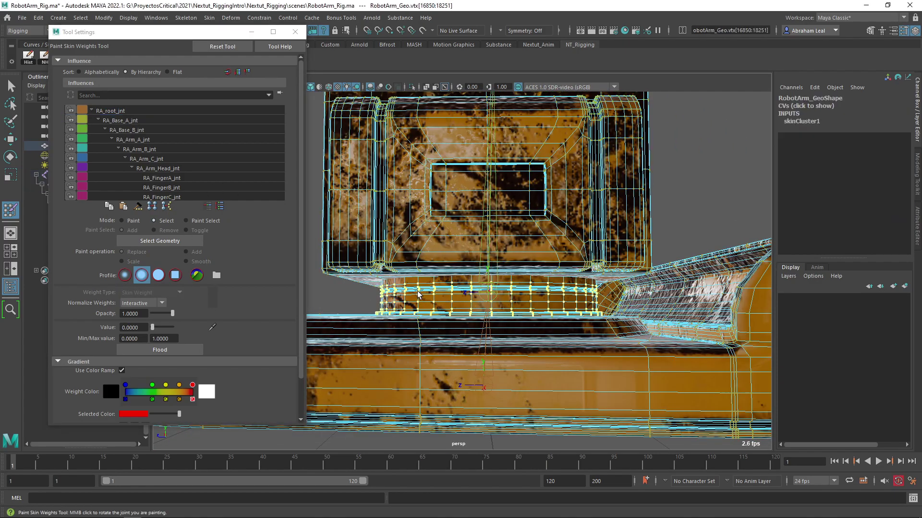
scroll(419, 288, down, 2)
alt+middle_drag(427, 220, 431, 246)
alt+drag(459, 341, 506, 315)
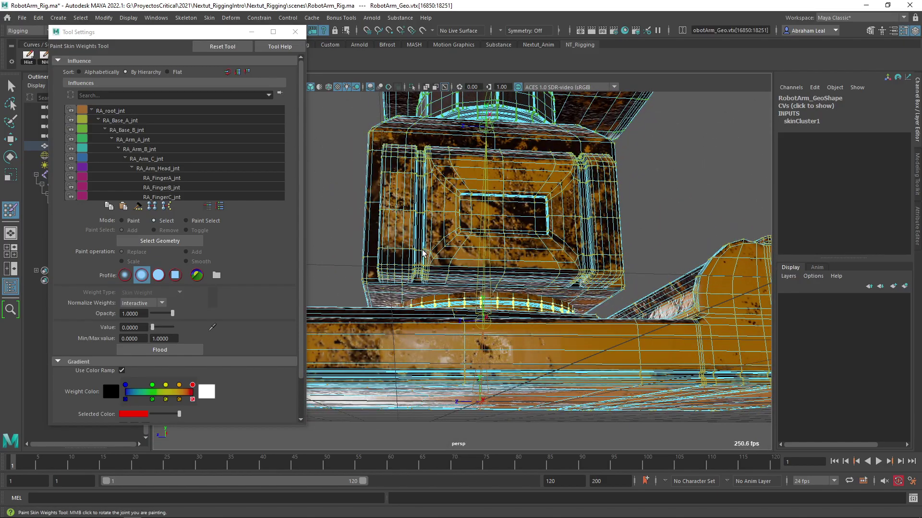
shift+double_click(424, 275)
alt+drag(424, 275, 473, 319)
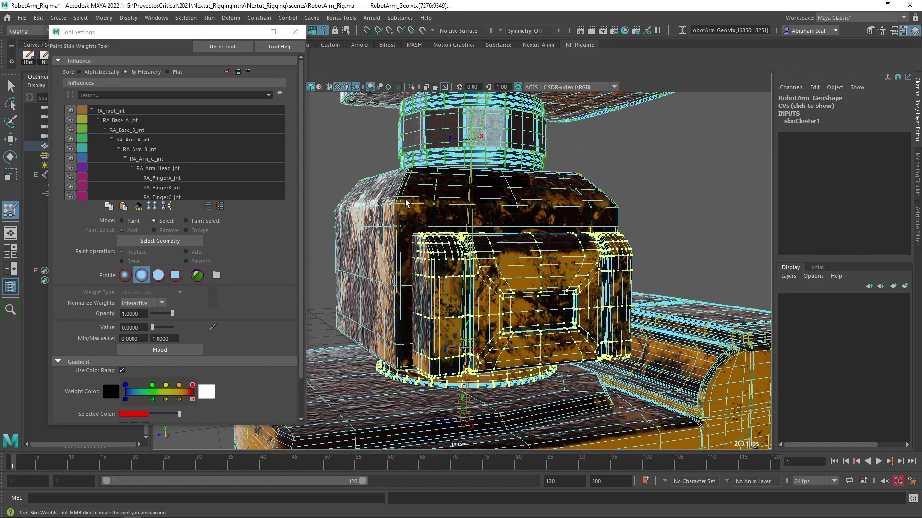
alt+drag(406, 210, 633, 197)
alt+right_drag(480, 259, 501, 279)
alt+middle_drag(501, 278, 525, 282)
alt+right_drag(525, 281, 480, 269)
alt+drag(461, 264, 516, 291)
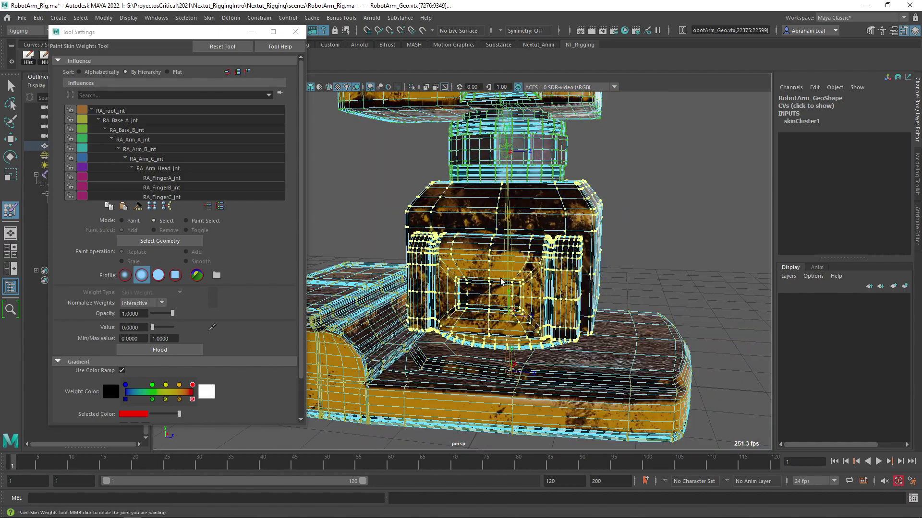
alt+middle_drag(515, 291, 525, 316)
Step: Return to Paint mode and flood the selected lower base vertices with weight 1 for RA_Base_A_jnt
click(123, 221)
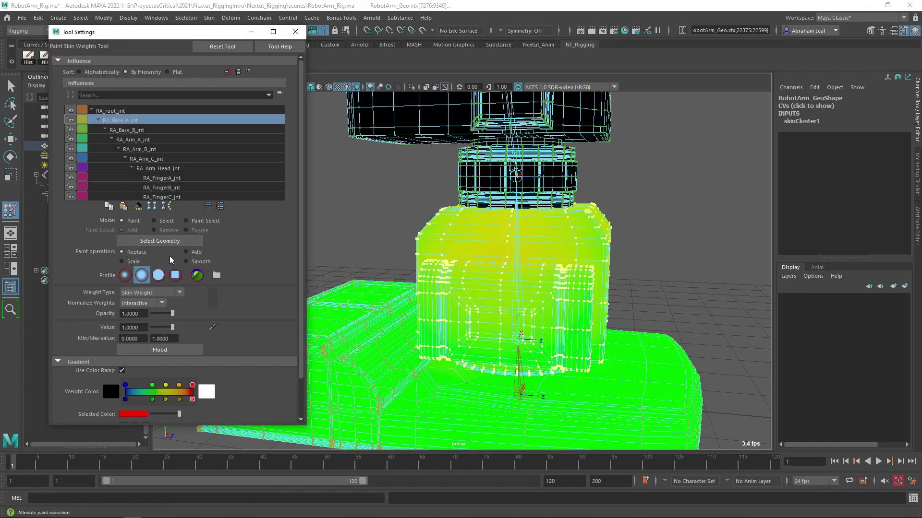
alt+right_drag(485, 310, 472, 321)
alt+drag(473, 321, 373, 235)
scroll(488, 302, up, 3)
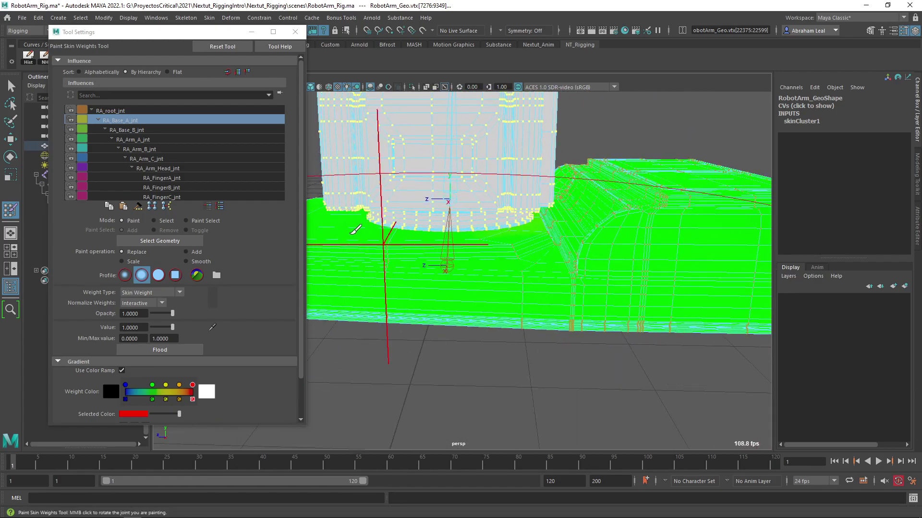
Step: Select all vertices of the ground platform and flood them with weight 1 for RA_root_jnt
click(115, 110)
scroll(609, 250, down, 5)
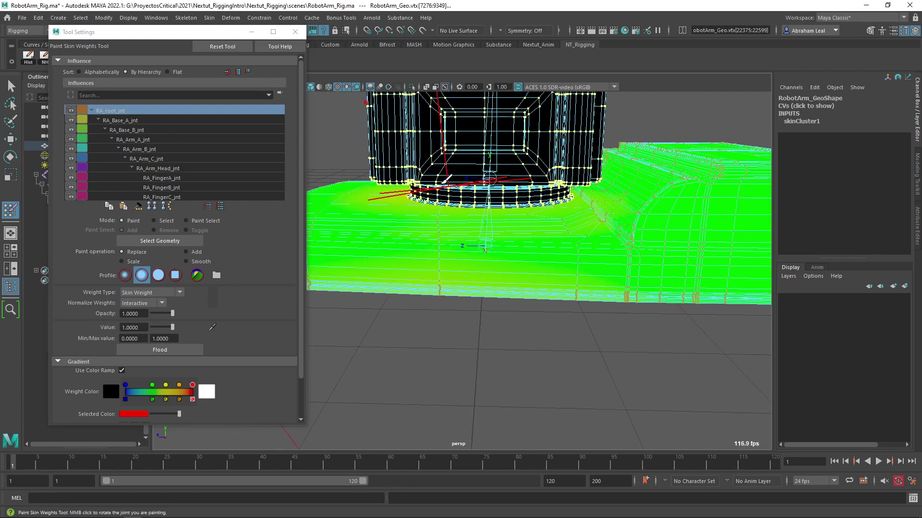
click(154, 221)
scroll(549, 282, up, 5)
double_click(436, 246)
alt+drag(564, 247, 418, 262)
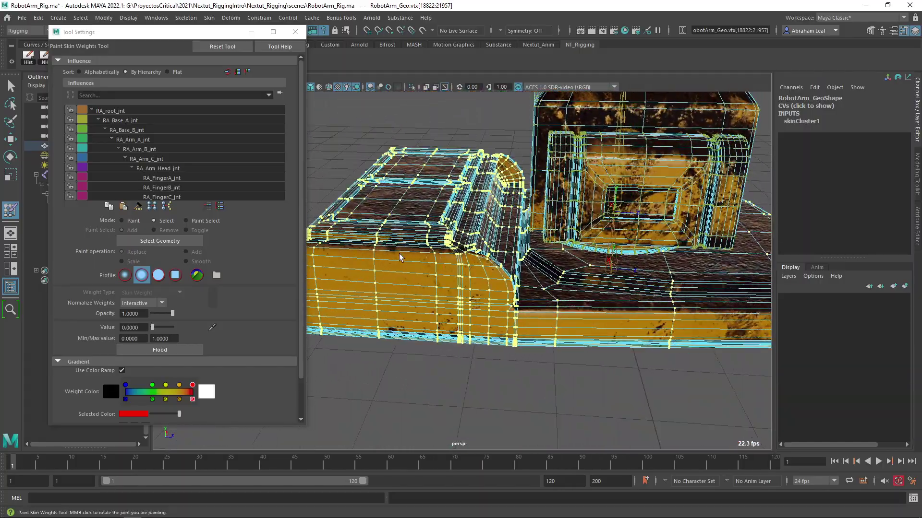
click(127, 222)
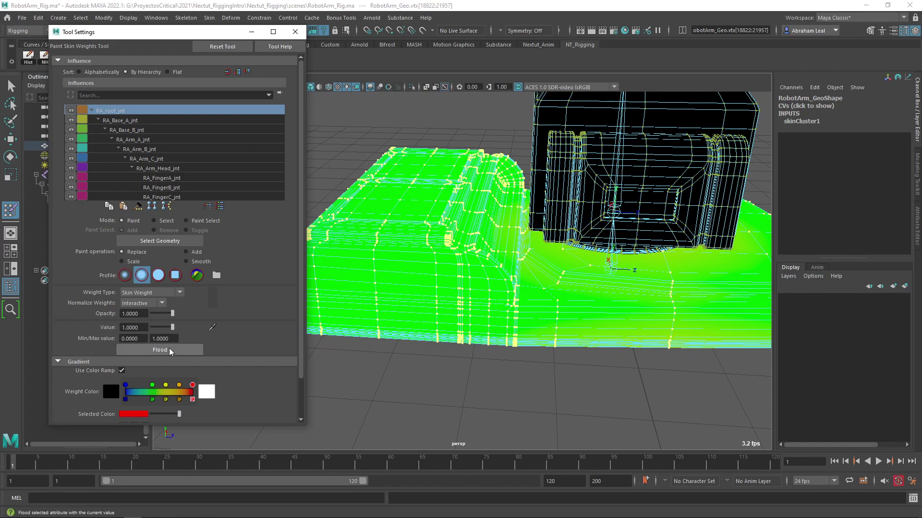
click(169, 350)
Step: Test the platform weights by moving the root joint, undo the move, and clear the selection
key(q)
click(598, 353)
mouse_move(598, 352)
alt+mouse_down()
mouse_move(571, 307)
mouse_move(537, 275)
alt+mouse_up()
click(547, 277)
key(w)
drag(620, 278, 641, 285)
key(ctrl+z)
click(655, 218)
Step: Test the lower base block by rotating RA_Base_A_jnt about Y, undo the rotation, and clear the selection
click(545, 232)
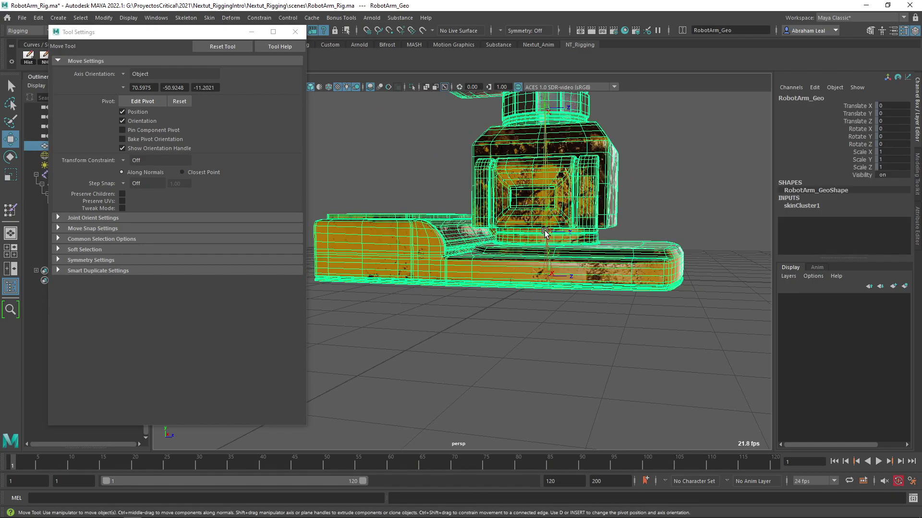
key(e)
click(546, 232)
drag(547, 234, 521, 258)
key(ctrl+z)
scroll(589, 241, down, 4)
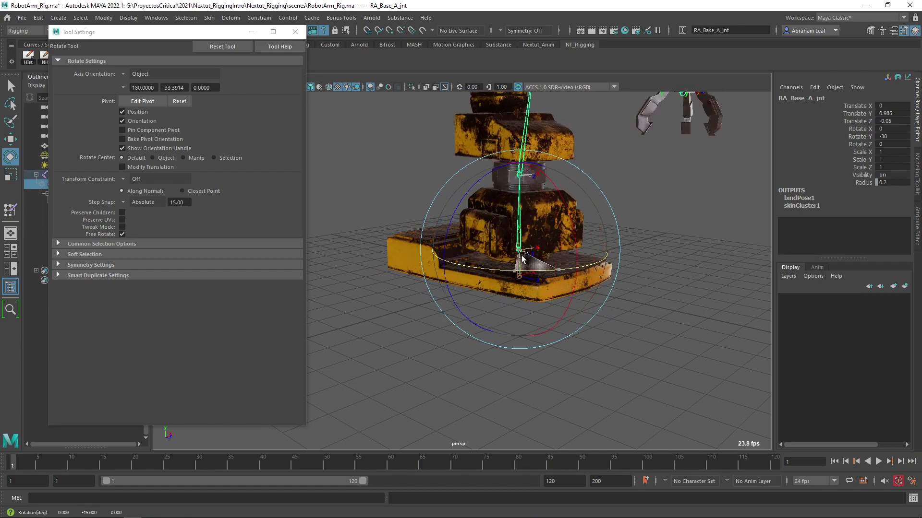
key(ctrl+z)
click(658, 190)
key(ctrl+z)
key(ctrl+z)
click(639, 193)
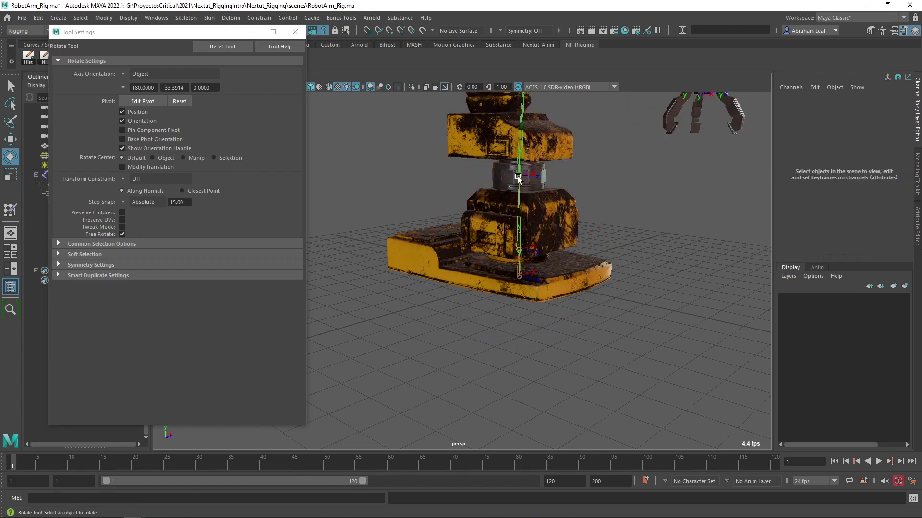
Step: Test the upper base by rotating RA_Base_B_jnt about Y, undo the rotation, and deselect the joint
click(518, 177)
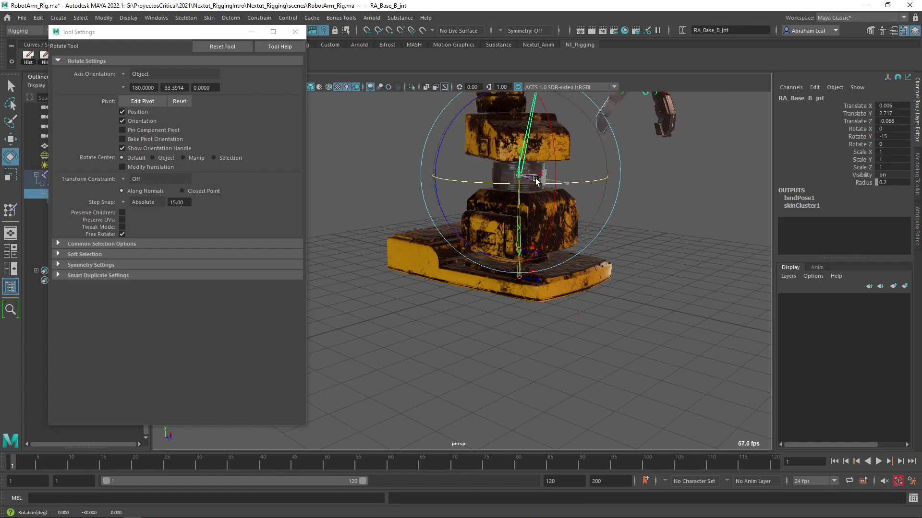
alt+middle_drag(630, 167, 643, 257)
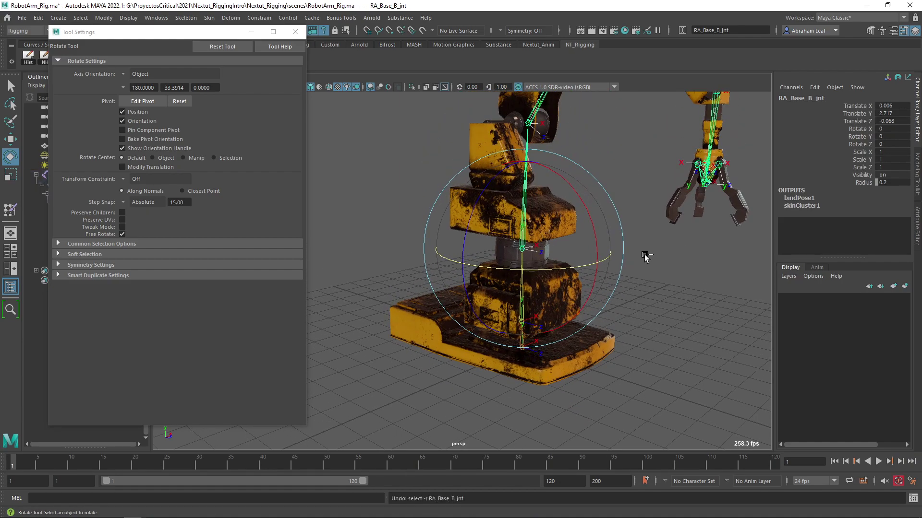
click(644, 257)
Step: Recheck the upper arm against the reweighted base by rotating RA_Arm_A_jnt, undo the rotation, and deselect it
alt+drag(548, 211, 570, 208)
scroll(570, 209, up, 2)
alt+middle_drag(571, 208, 569, 283)
click(523, 185)
drag(557, 146, 594, 232)
key(ctrl+z)
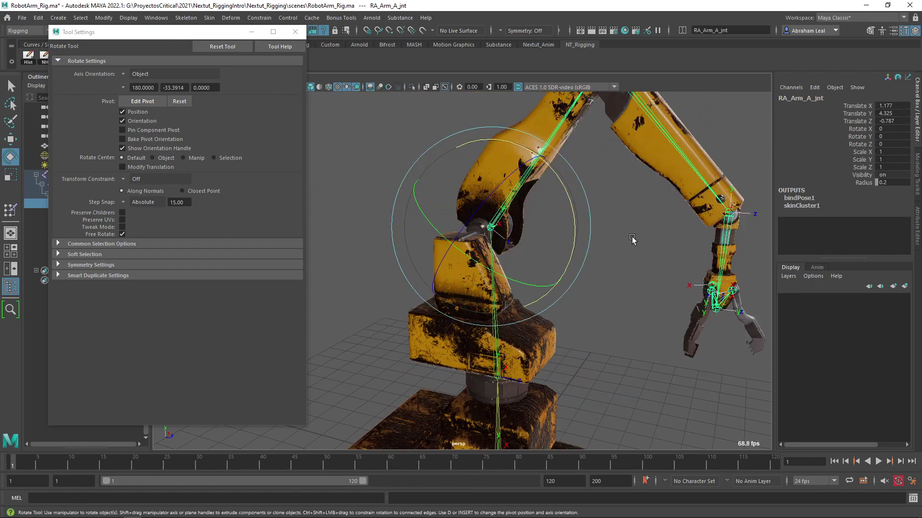
click(633, 240)
Step: Test the forearm by rotating the elbow joint, and undo the rotation
alt+middle_drag(599, 99, 572, 172)
click(578, 154)
alt+middle_drag(633, 162, 558, 167)
mouse_move(569, 160)
mouse_down()
mouse_move(559, 161)
mouse_move(568, 149)
mouse_move(557, 159)
mouse_up()
key(ctrl+z)
click(668, 238)
key(ctrl+z)
key(ctrl+z)
Step: Test the wrist by rotating RA_Arm_C_jnt, undo the rotation, and deselect the joint
alt+middle_drag(670, 240, 573, 156)
alt+right_drag(574, 156, 588, 270)
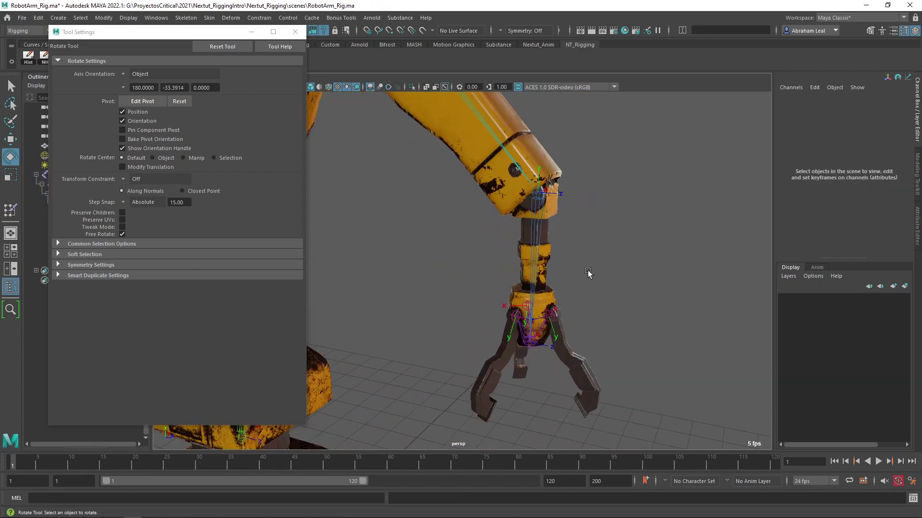
click(536, 230)
drag(537, 230, 606, 238)
key(ctrl+z)
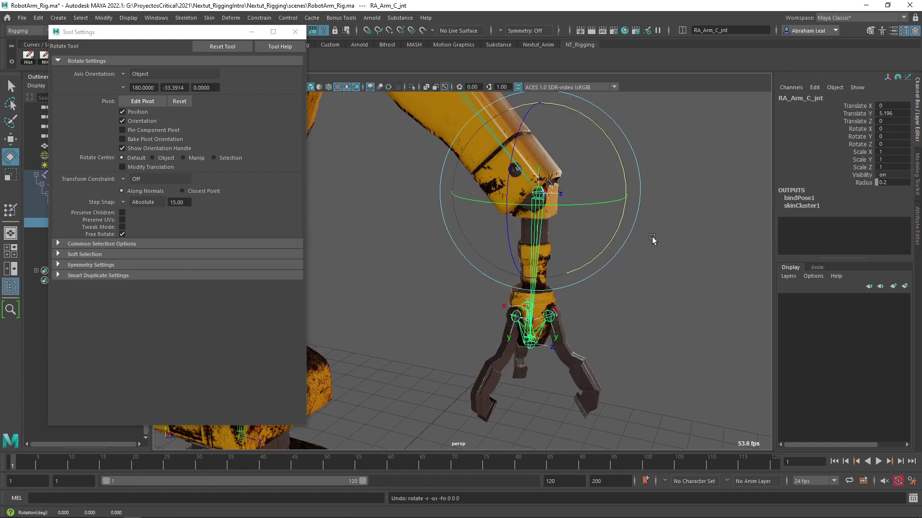
click(652, 239)
Step: Test the gripper by rotating its head joint, undo the rotation, and clear the selection
scroll(613, 189, up, 5)
click(496, 196)
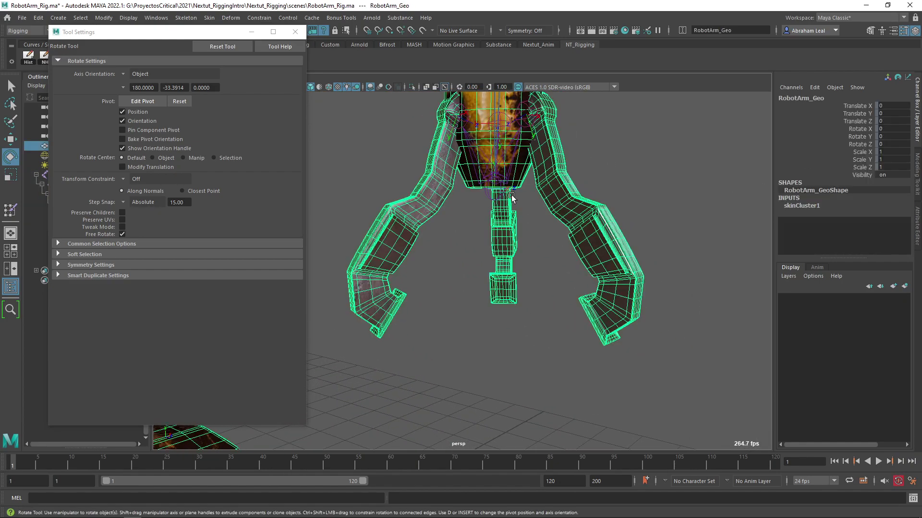
scroll(489, 225, down, 3)
click(480, 228)
drag(507, 224, 482, 229)
alt+middle_drag(482, 228, 519, 280)
mouse_move(541, 339)
mouse_down()
mouse_move(555, 350)
mouse_move(539, 340)
mouse_up()
key(ctrl+z)
key(ctrl+z)
click(615, 243)
Step: Select the three finger joints RA_FingerC_jnt, RA_FingerA_jnt and RA_FingerB_jnt together for rotating
alt+right_drag(501, 309, 525, 314)
alt+middle_drag(524, 314, 539, 251)
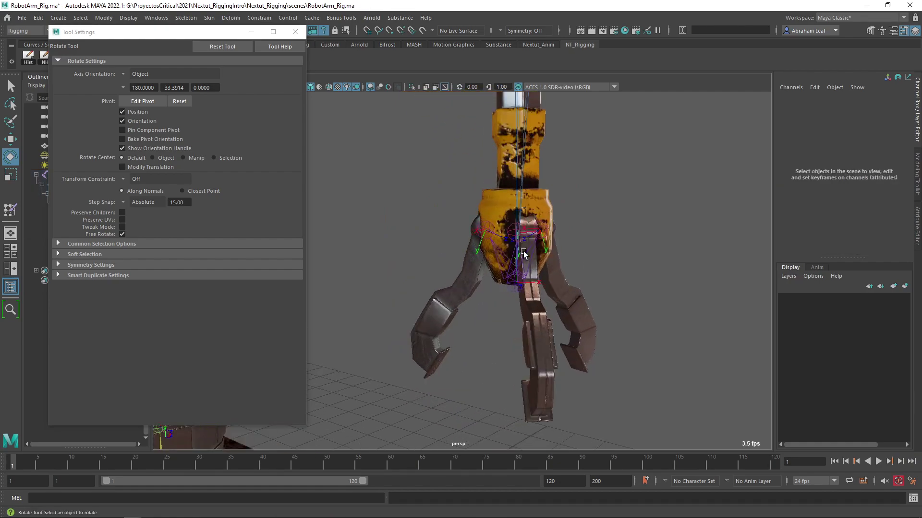
key(q)
click(485, 224)
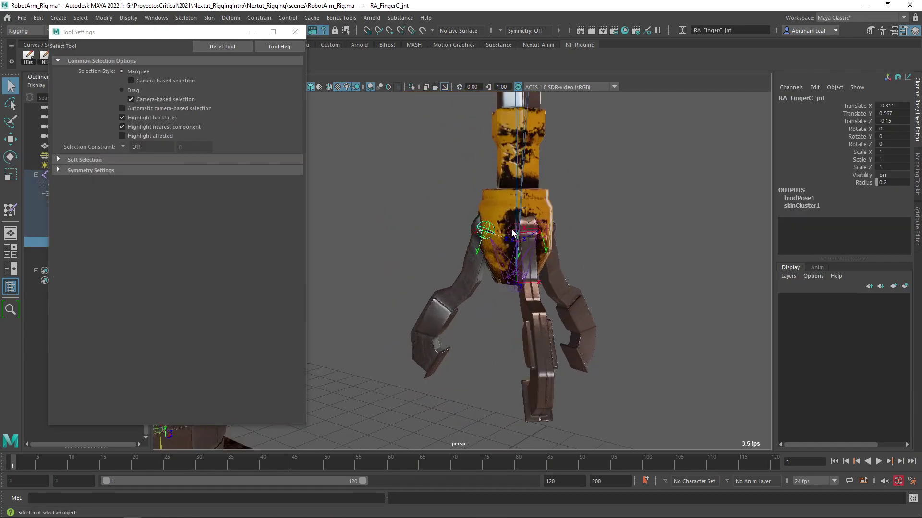
shift+click(546, 225)
key(ctrl+z)
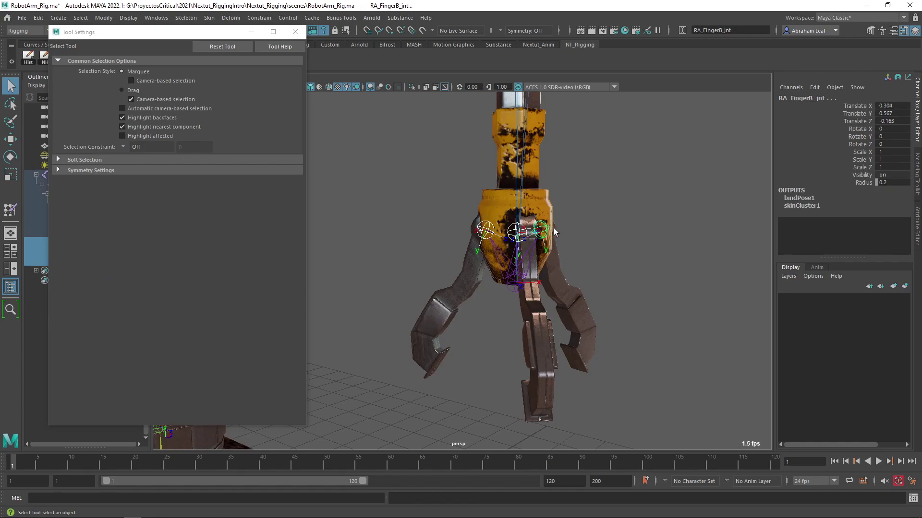
alt+drag(552, 228, 547, 221)
key(e)
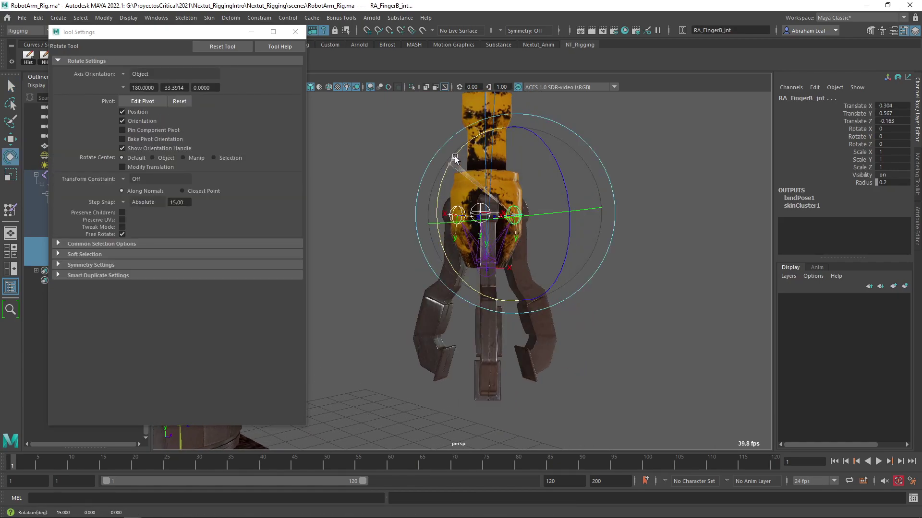
Step: Test the gripper fingers by rotating all three joints about X to -45 degrees and back to -15
drag(458, 167, 477, 213)
alt+drag(475, 245, 523, 333)
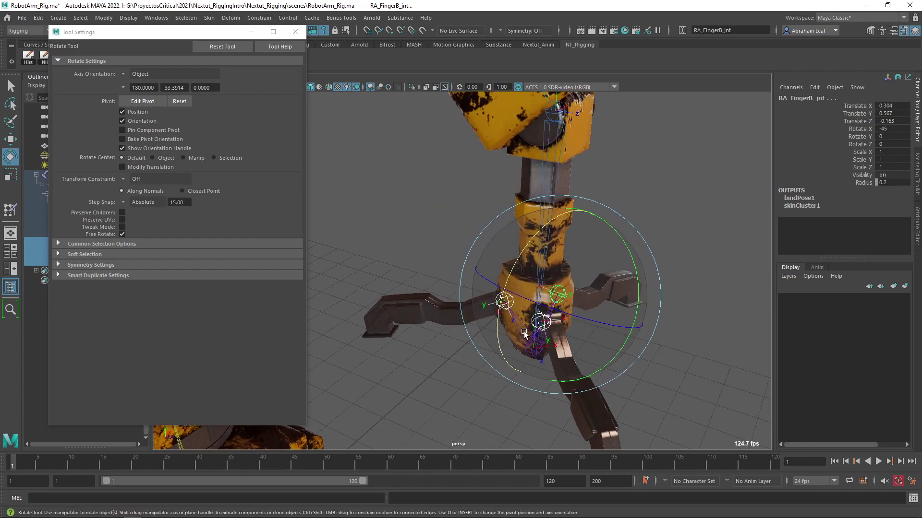
alt+middle_drag(523, 333, 514, 286)
drag(513, 198, 517, 154)
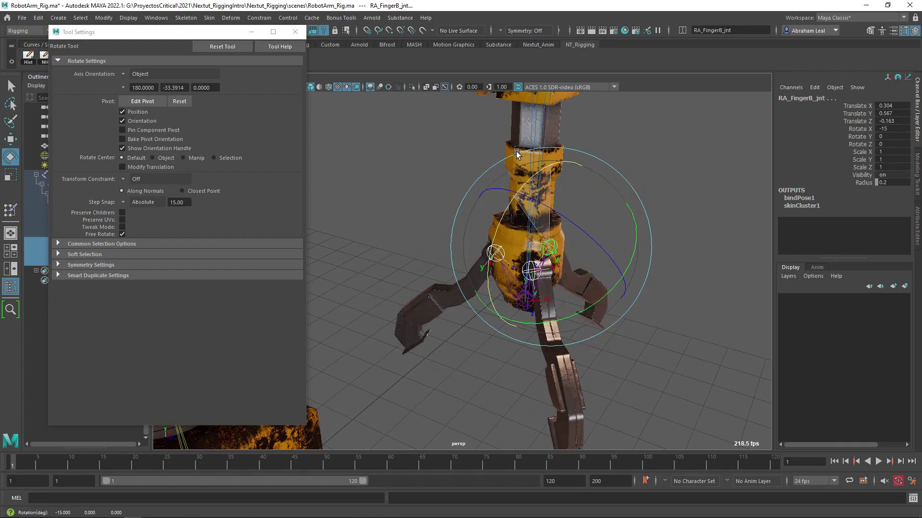
Step: Undo the finger rotations and the finger joint selections
key(ctrl+z)
scroll(433, 228, down, 4)
scroll(390, 224, down, 3)
key(ctrl+z)
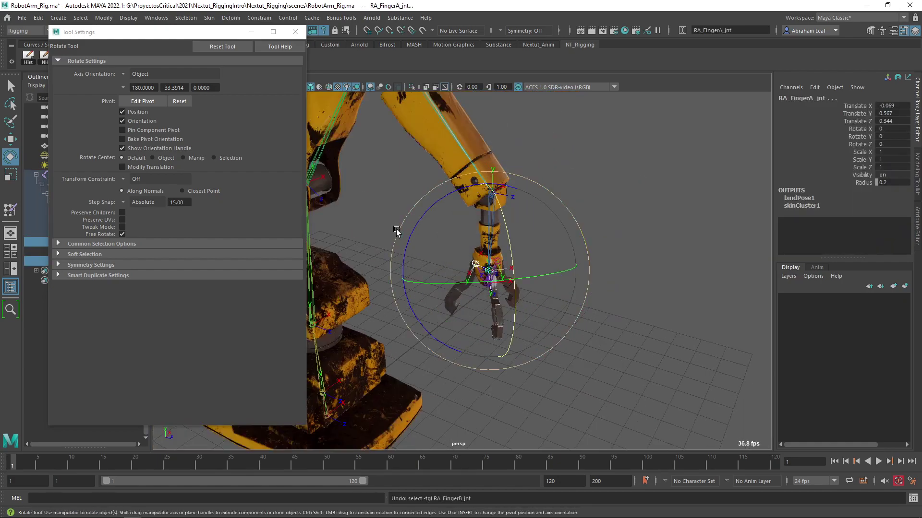
scroll(393, 231, down, 2)
key(ctrl+z)
key(ctrl+z)
alt+drag(372, 222, 407, 189)
key(ctrl+z)
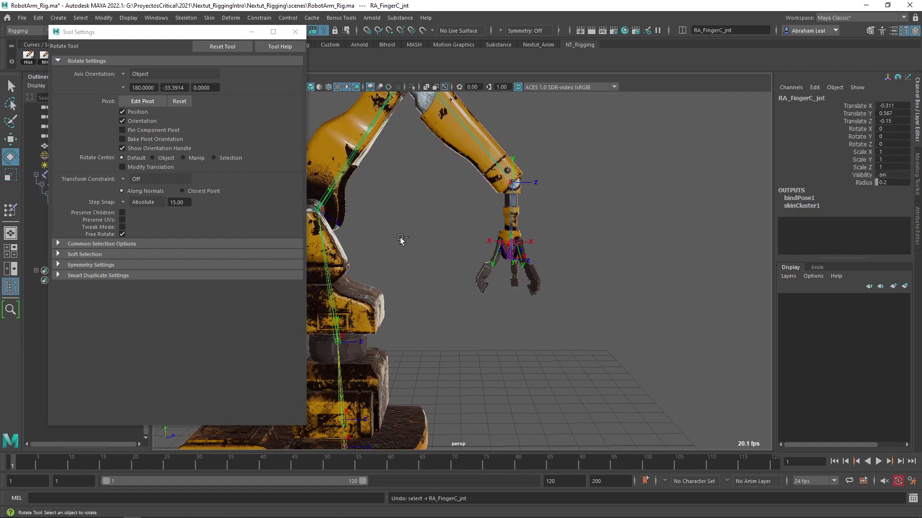
key(ctrl+z)
key(ctrl+z)
key(ctrl+z)
key(ctrl+z)
key(ctrl+z)
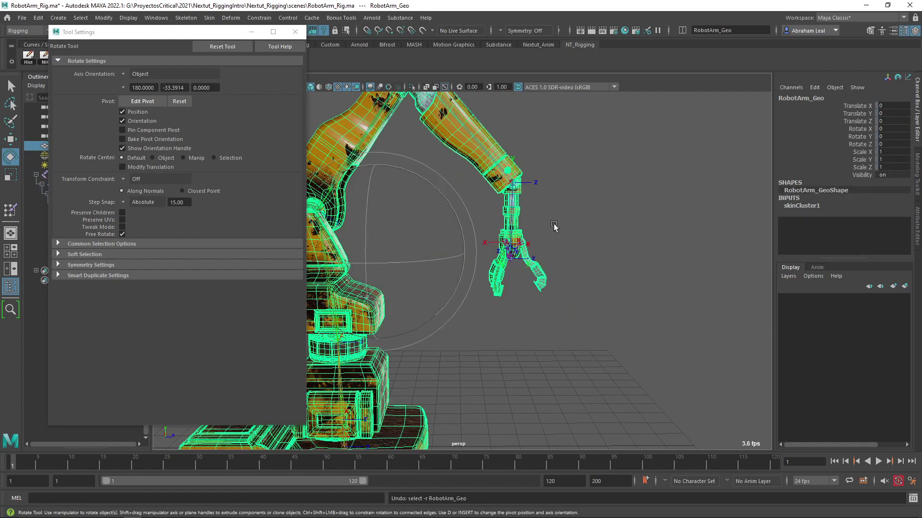
Step: Clear the mesh selection and close the Tool Settings window
click(564, 227)
scroll(533, 244, up, 2)
alt+middle_drag(528, 245, 627, 235)
alt+drag(627, 235, 472, 321)
click(300, 38)
Step: Examine the base, shoulder and arm of the skinned robot from several angles
scroll(390, 200, down, 4)
alt+drag(390, 200, 302, 208)
scroll(321, 204, up, 3)
alt+middle_drag(433, 265, 474, 265)
alt+drag(474, 263, 454, 258)
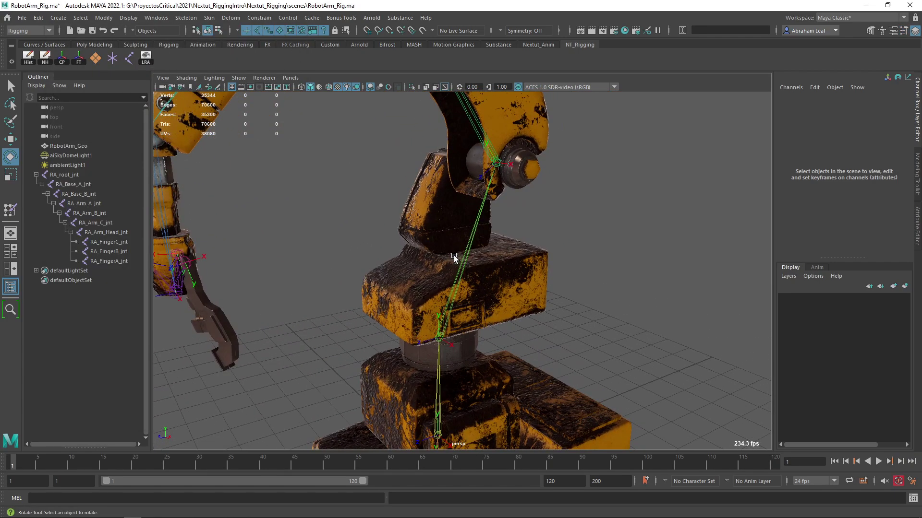
scroll(502, 189, down, 5)
scroll(501, 199, up, 5)
scroll(500, 204, down, 4)
alt+drag(500, 204, 440, 221)
alt+middle_drag(441, 222, 443, 248)
Step: Recheck the elbow by rotating RA_Arm_B_jnt 15 degrees, undo the rotation, and deselect the joint
scroll(451, 236, up, 2)
alt+middle_drag(435, 173, 450, 209)
scroll(451, 209, up, 3)
click(429, 148)
alt+drag(442, 158, 484, 165)
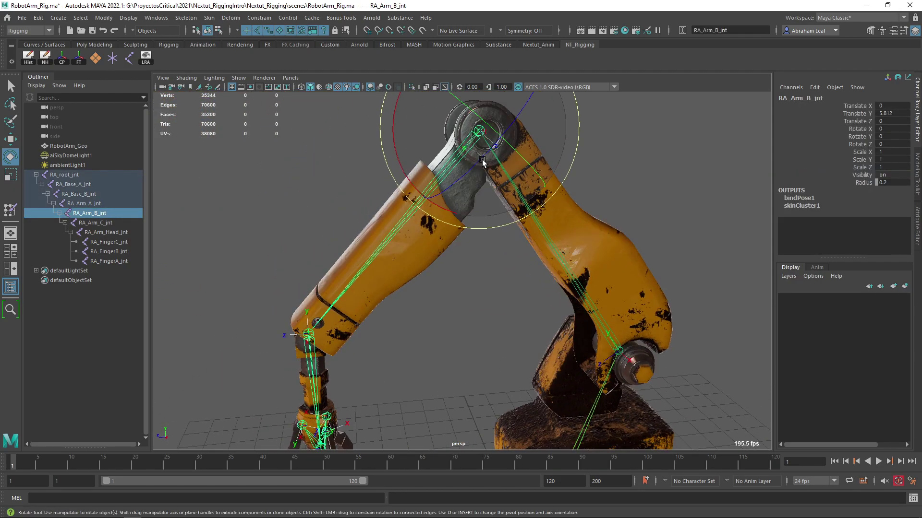
scroll(482, 165, down, 2)
drag(390, 161, 445, 184)
key(ctrl+z)
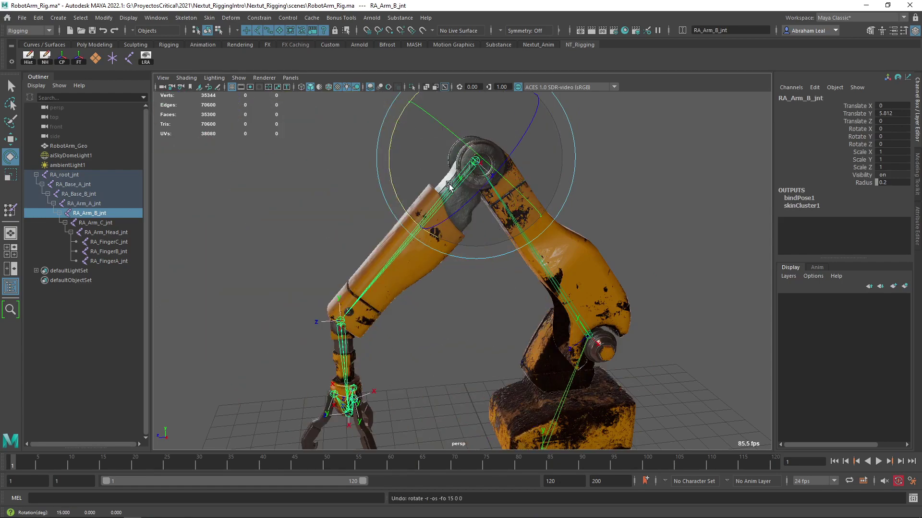
scroll(558, 187, down, 2)
scroll(593, 251, down, 3)
alt+middle_drag(514, 243, 516, 191)
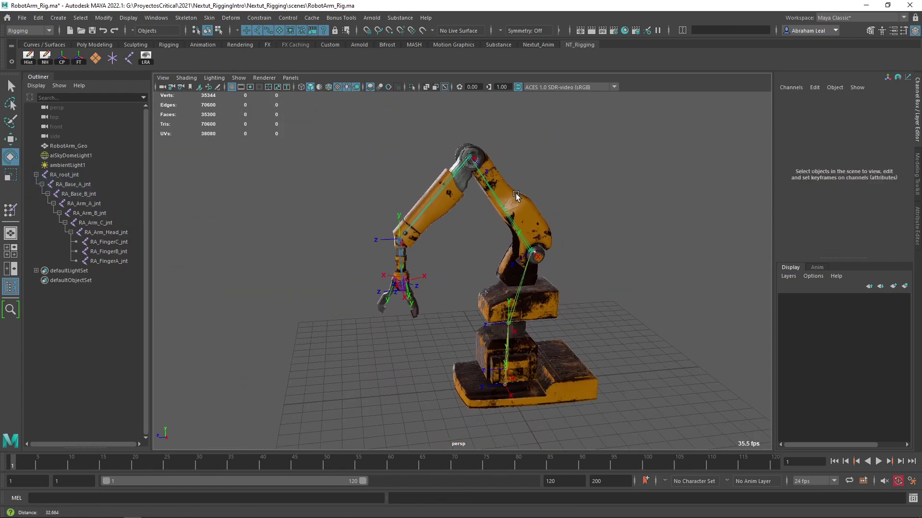
Step: Review the complete robot arm and its joint chain from several angles
scroll(559, 218, up, 2)
alt+middle_drag(531, 250, 535, 228)
alt+drag(536, 227, 539, 230)
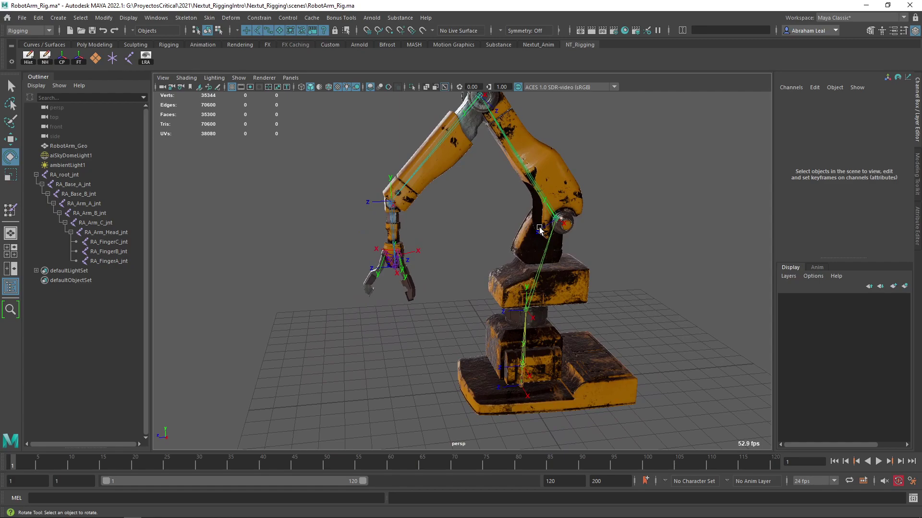
alt+drag(476, 252, 399, 277)
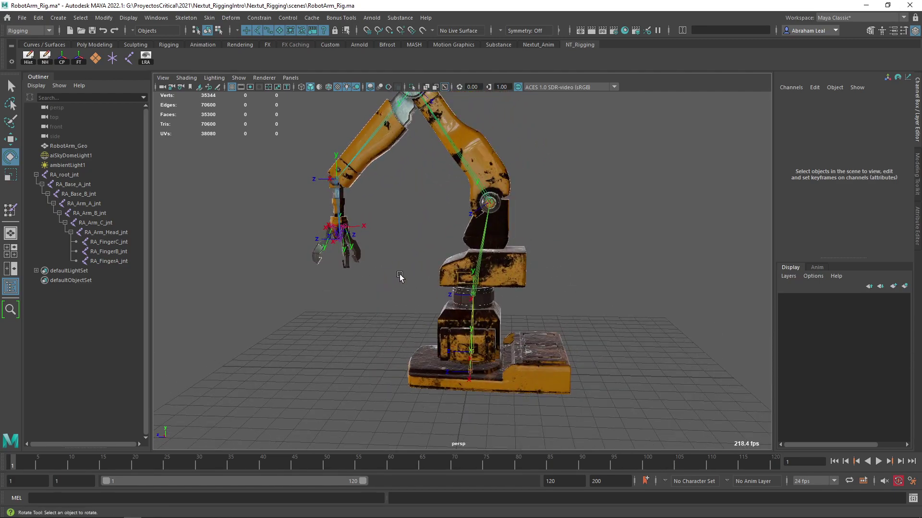
alt+right_drag(400, 274, 485, 299)
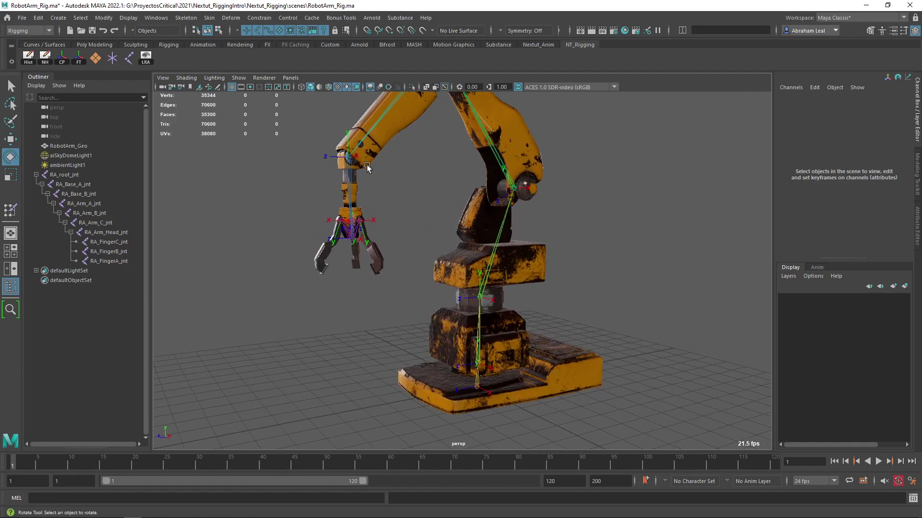
alt+middle_drag(475, 217, 502, 285)
mouse_move(501, 285)
alt+right_down()
mouse_move(454, 278)
mouse_move(497, 280)
alt+right_up()
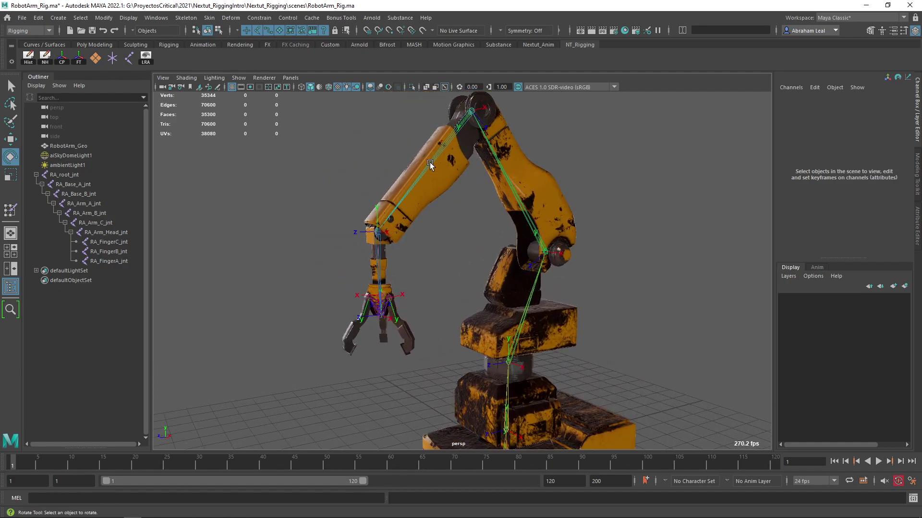
alt+drag(455, 382, 470, 307)
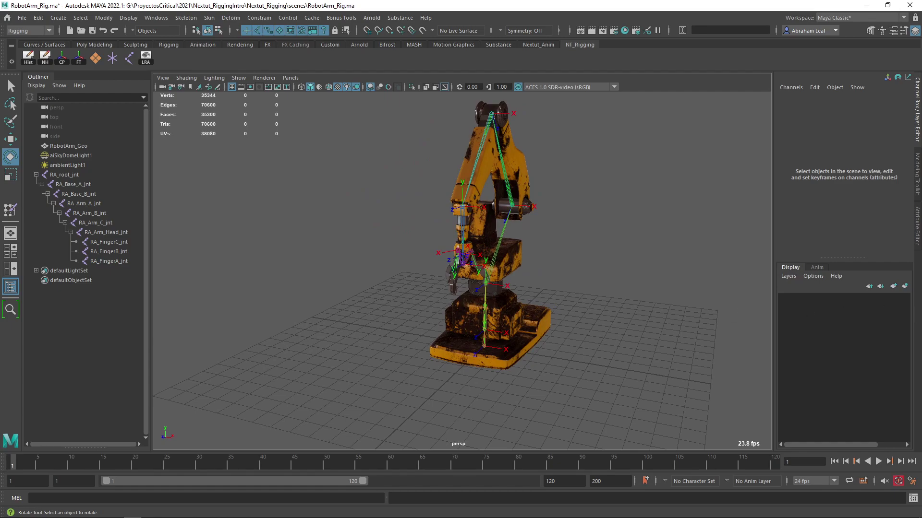